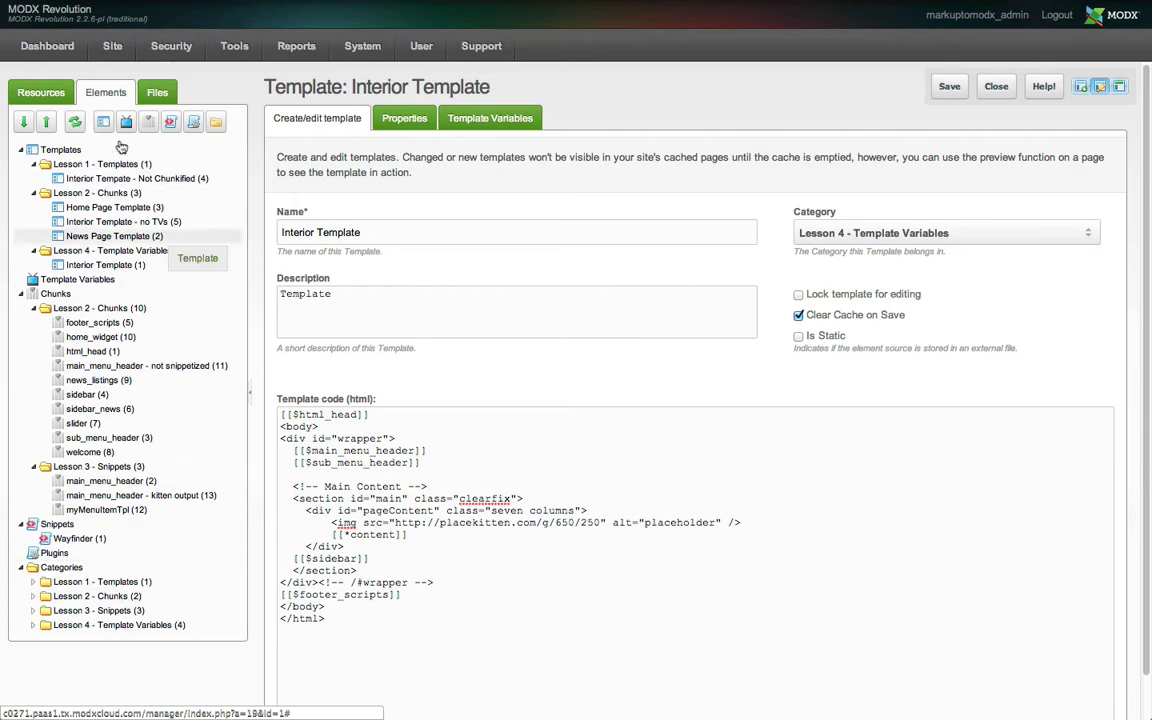
Open the Home resource and read the tag hints on its Title, Description and Summary fields
click(41, 92)
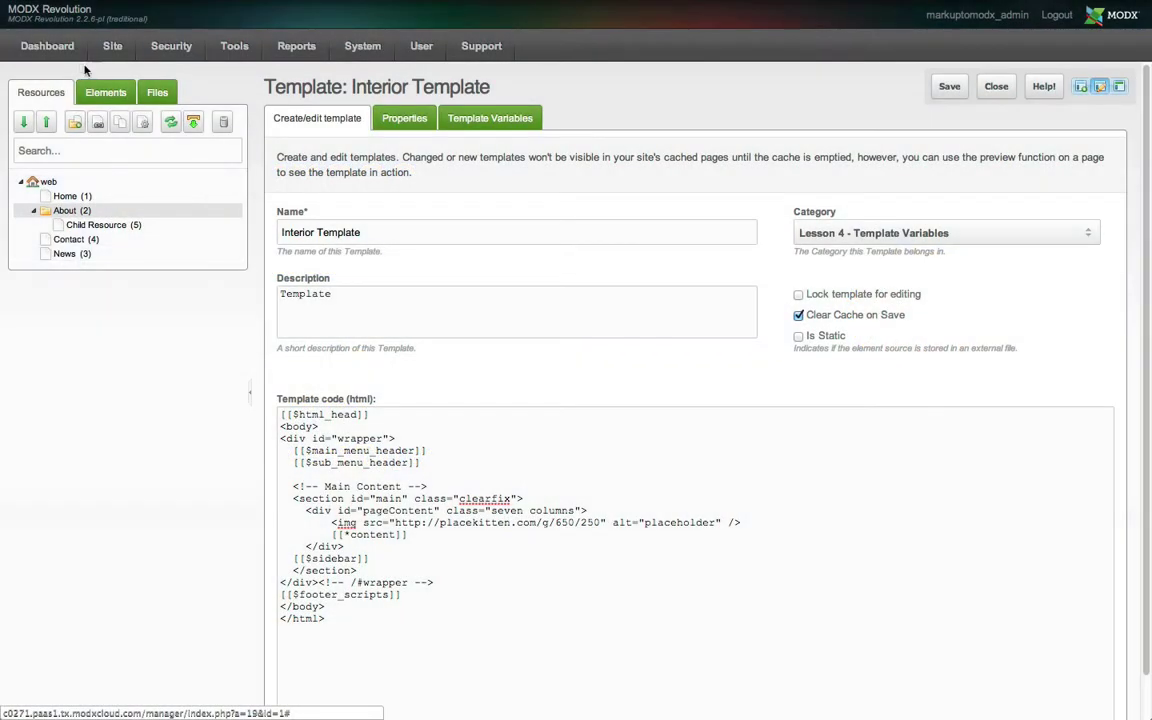
click(58, 196)
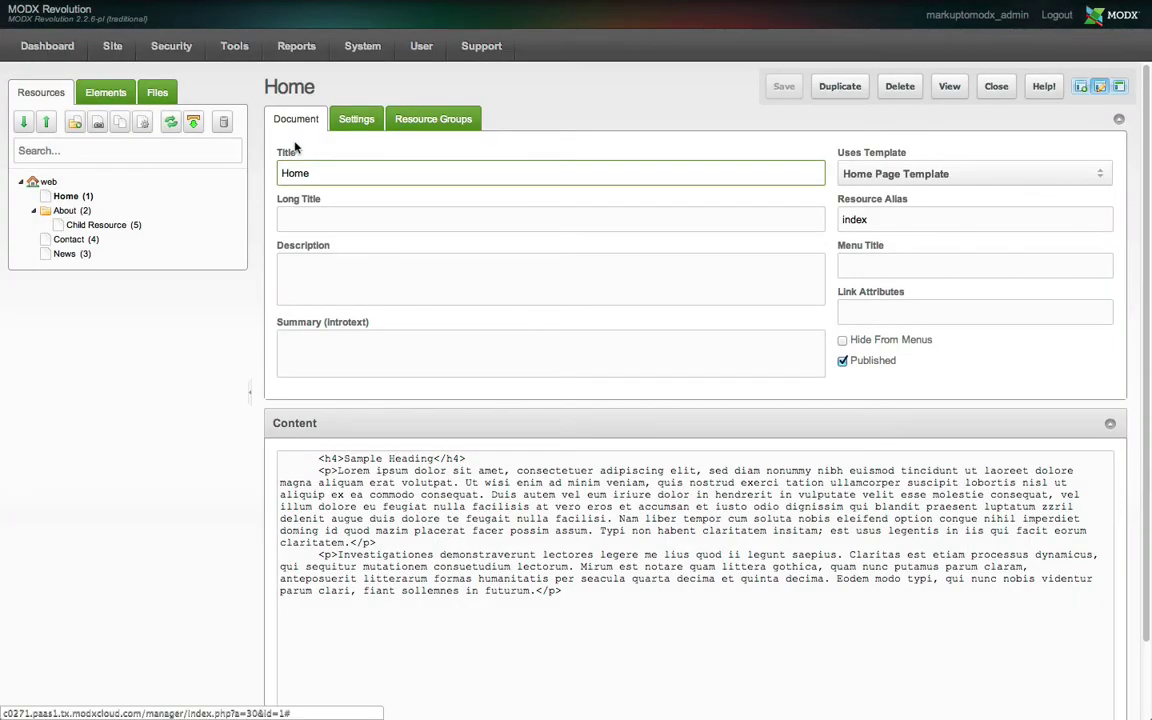
mouse_move(287, 201)
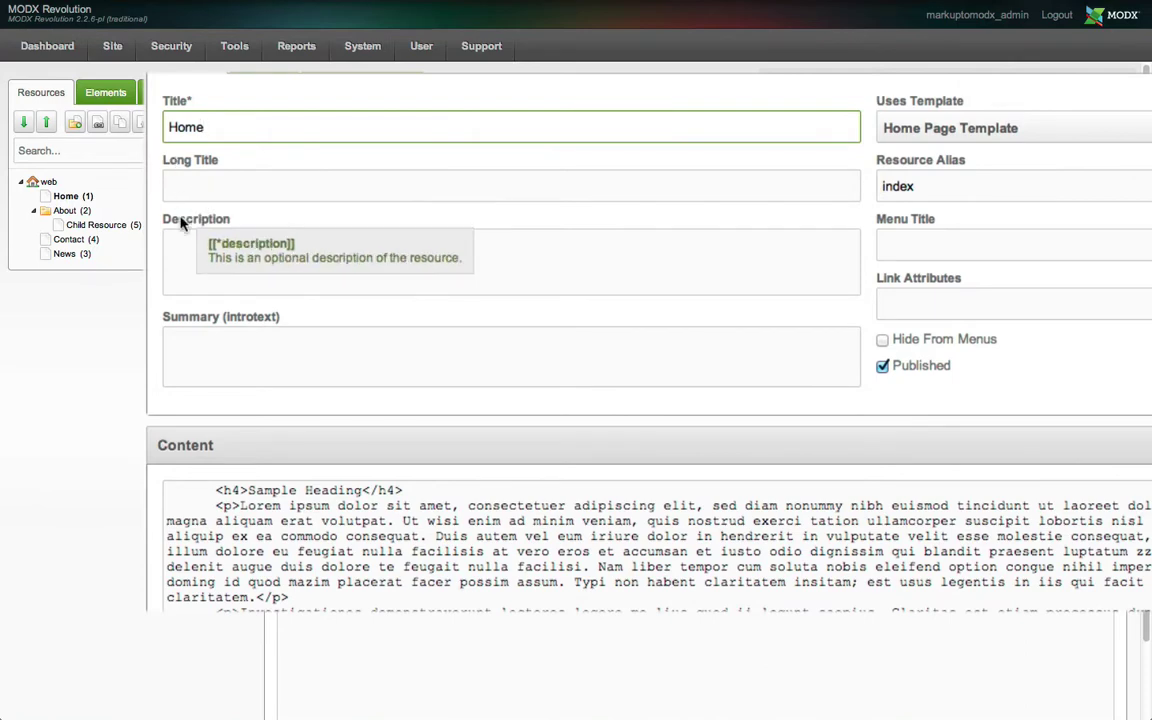
mouse_move(201, 316)
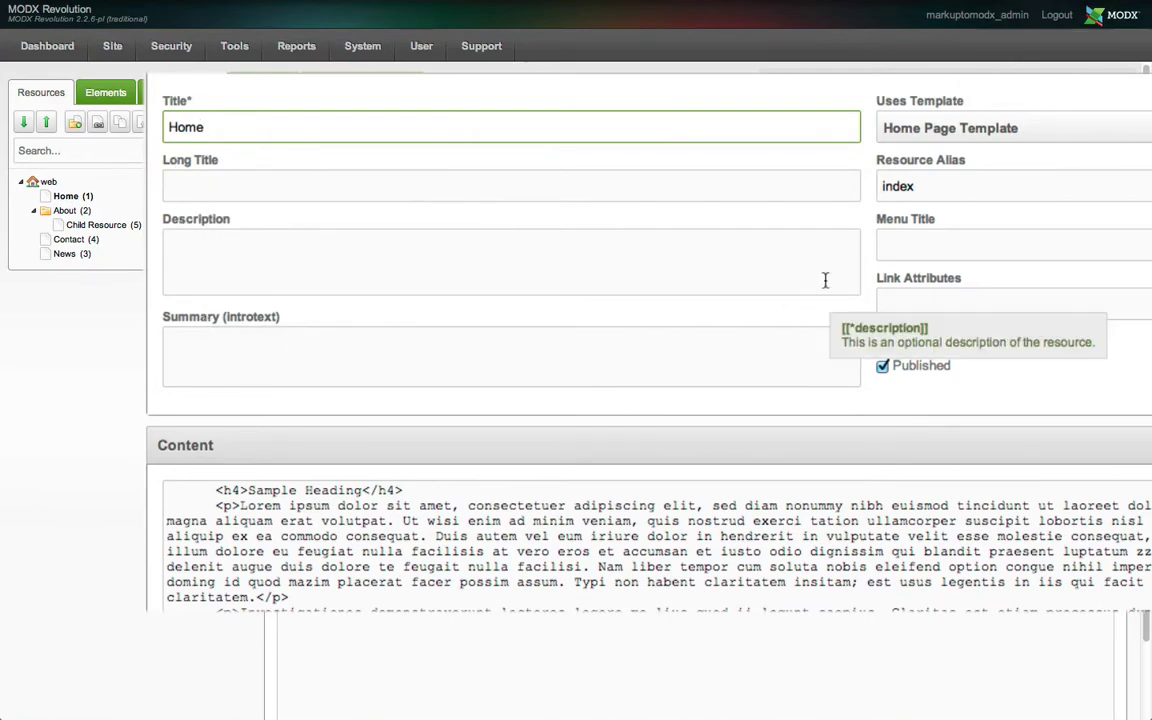
mouse_move(901, 291)
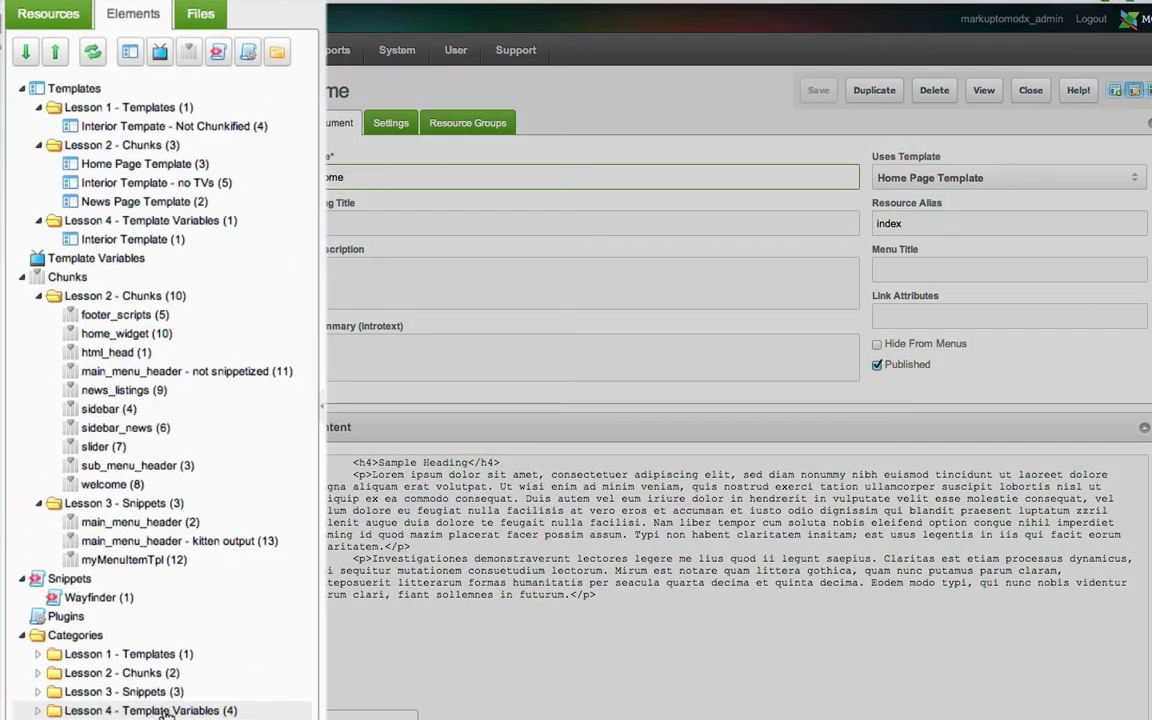
Paste the placekitten 650/250 img tag above [[*content]] in Interior Template, save, and reload the About page
click(168, 240)
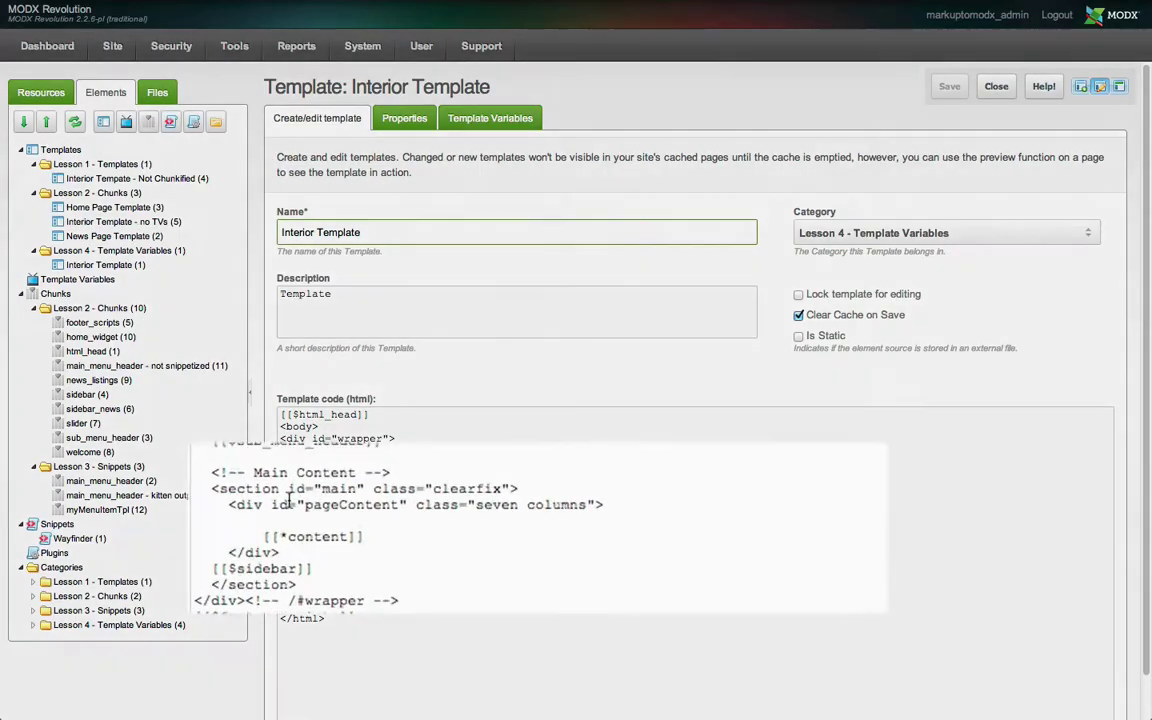
text(<img src="http://placekitten.com/g/650/250" alt="placeholder" />)
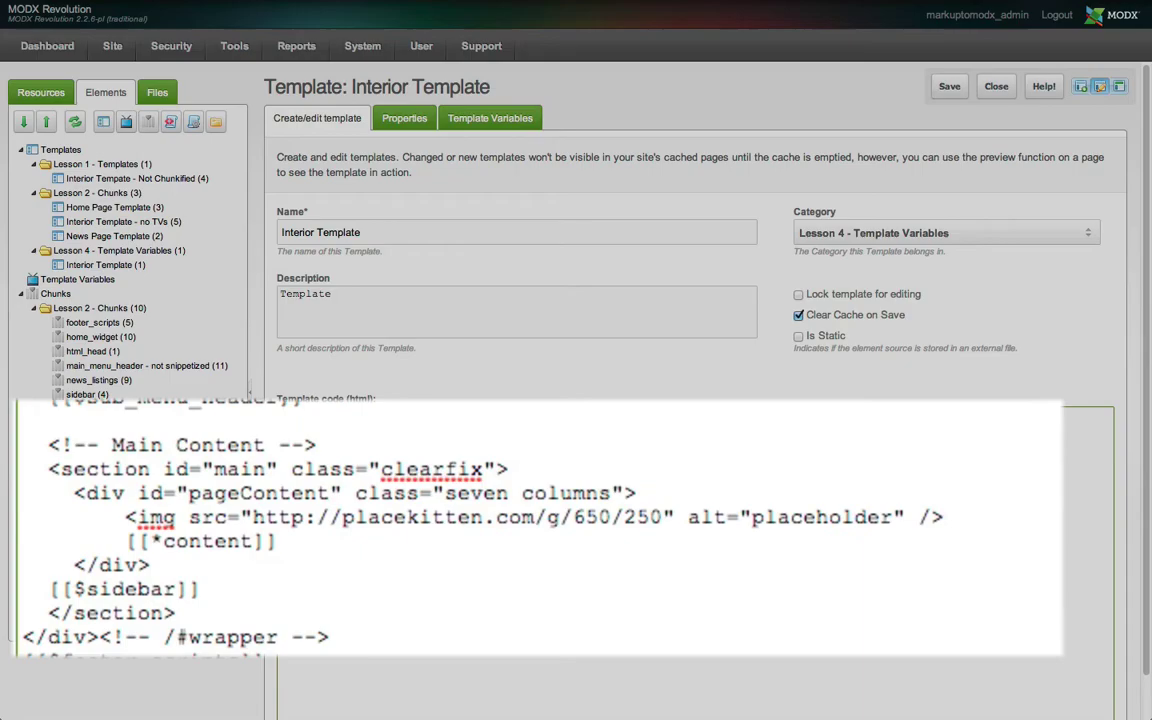
click(945, 87)
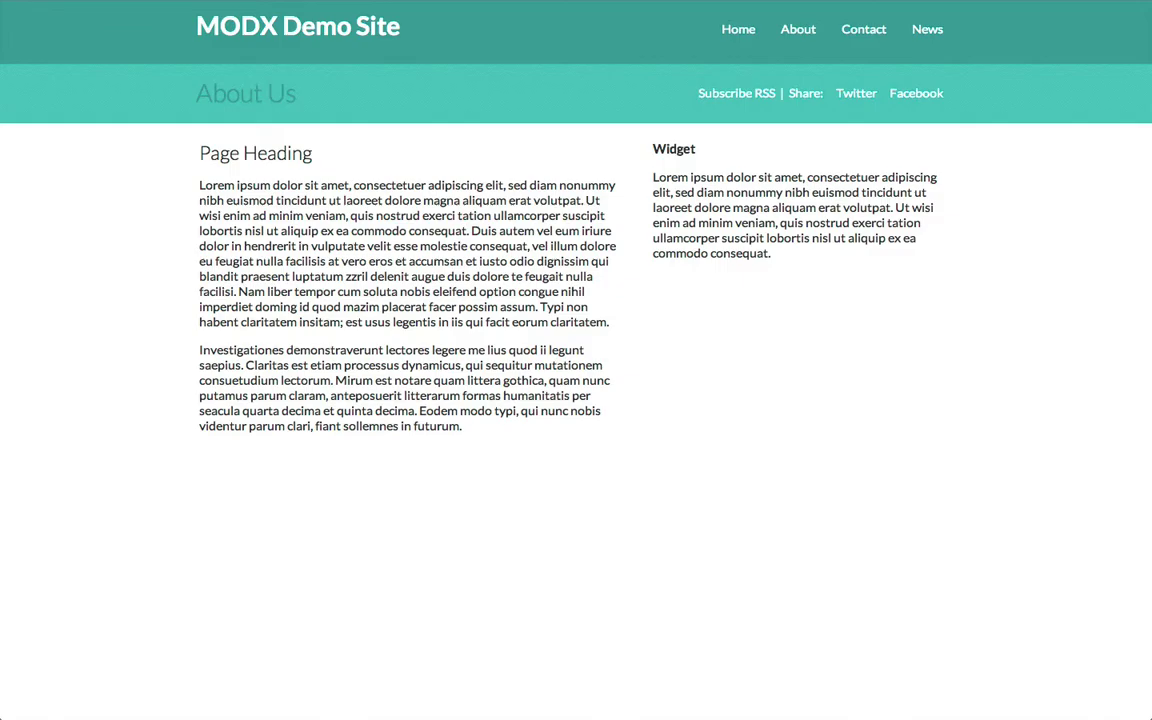
key(super+r)
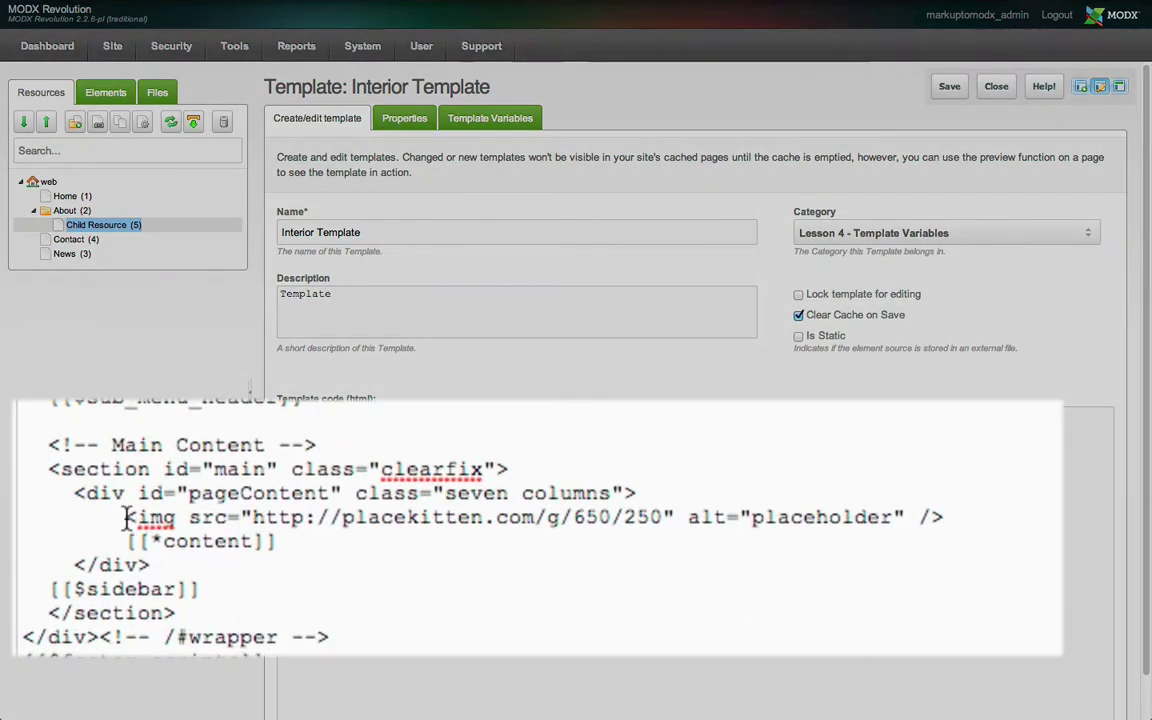
Swap the kitten img line for [[*image]] in Interior Template, save, and reload the About page
drag(127, 517, 951, 510)
key(ctrl+c)
key(BackSpace)
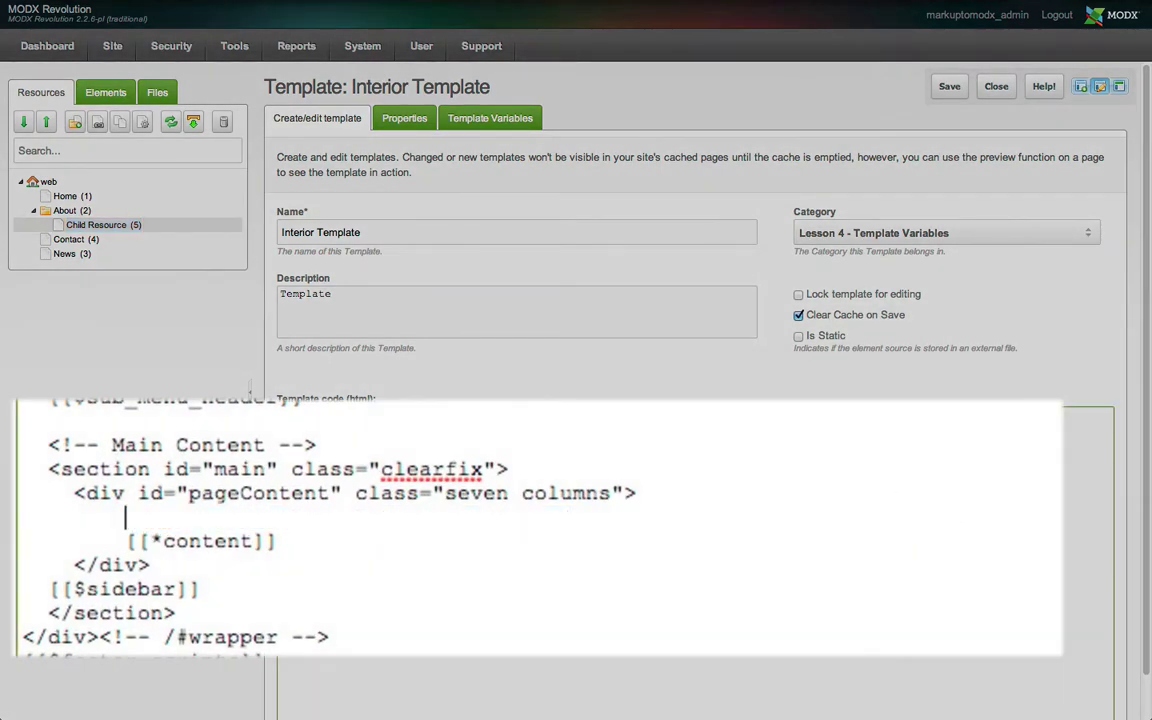
text([[*image)
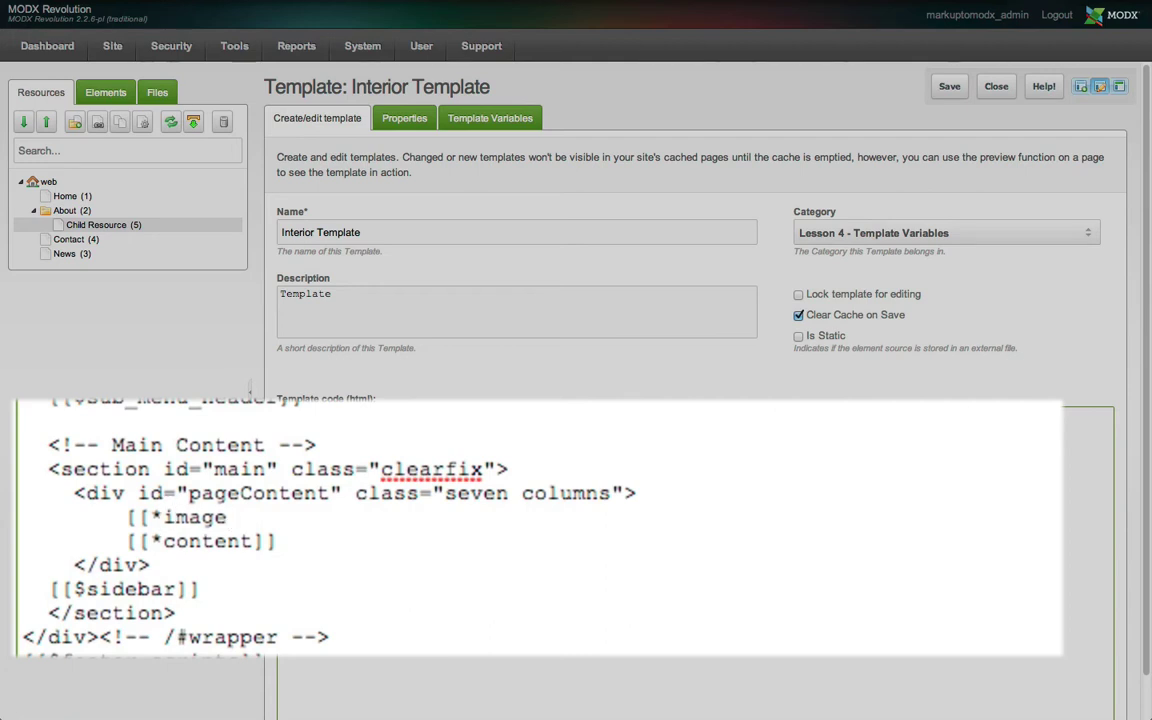
text(]])
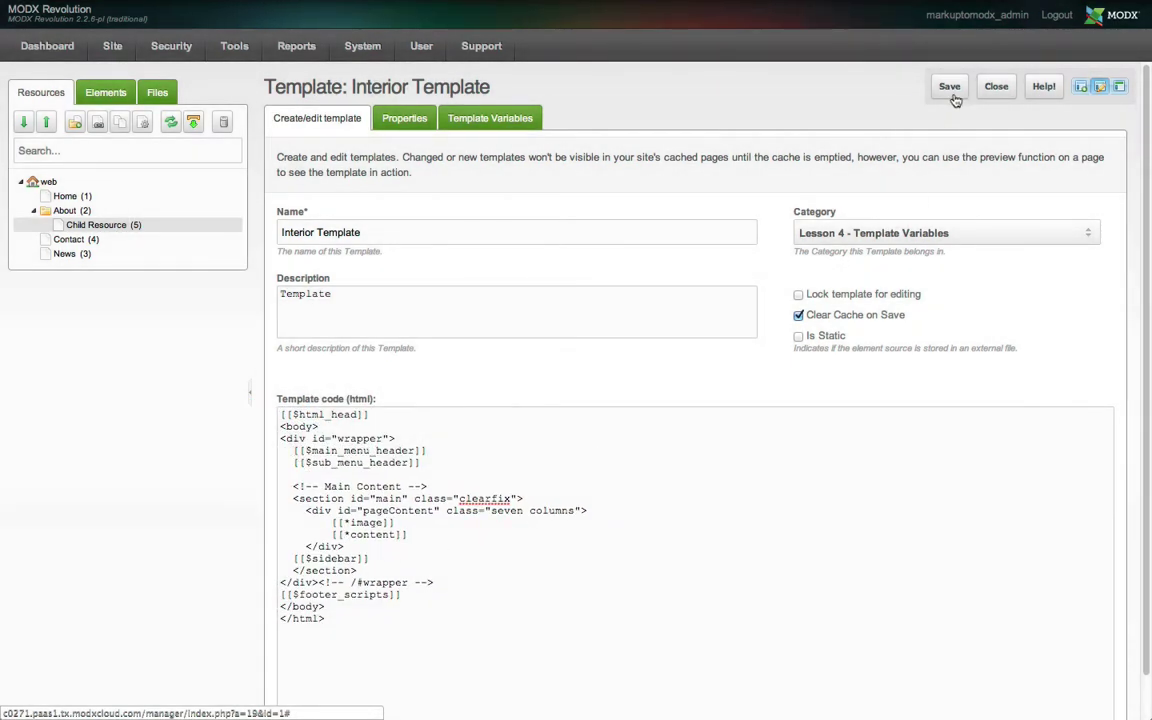
click(953, 95)
click(396, 171)
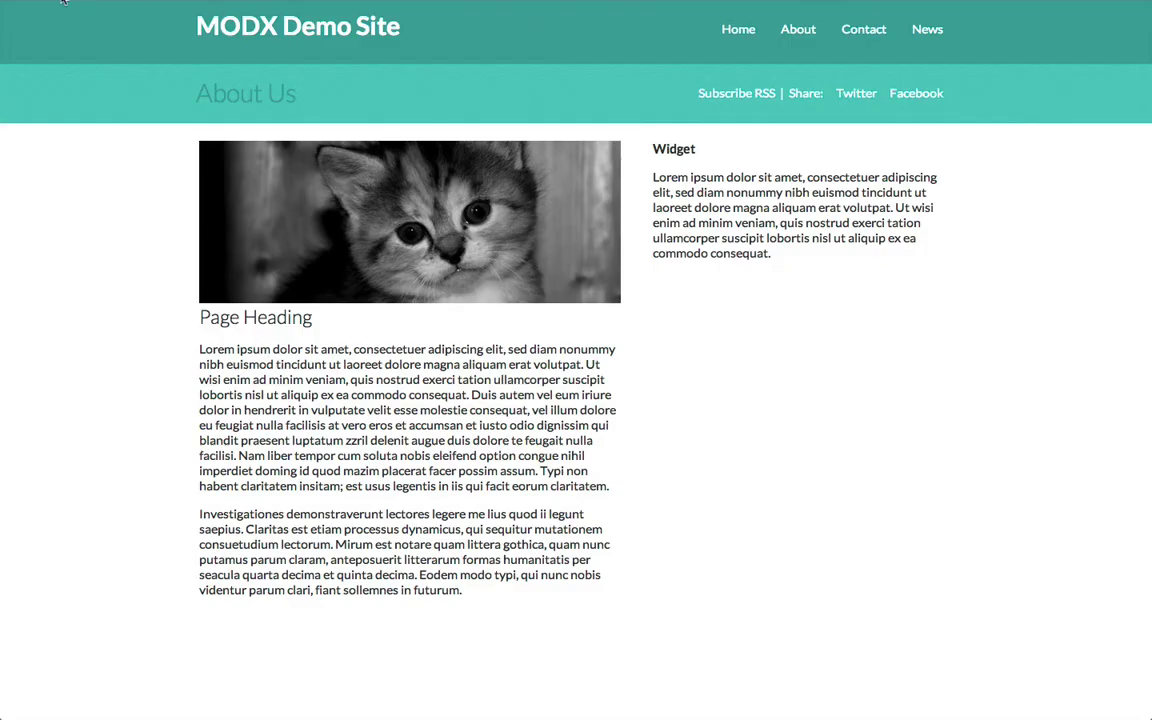
key(super+r)
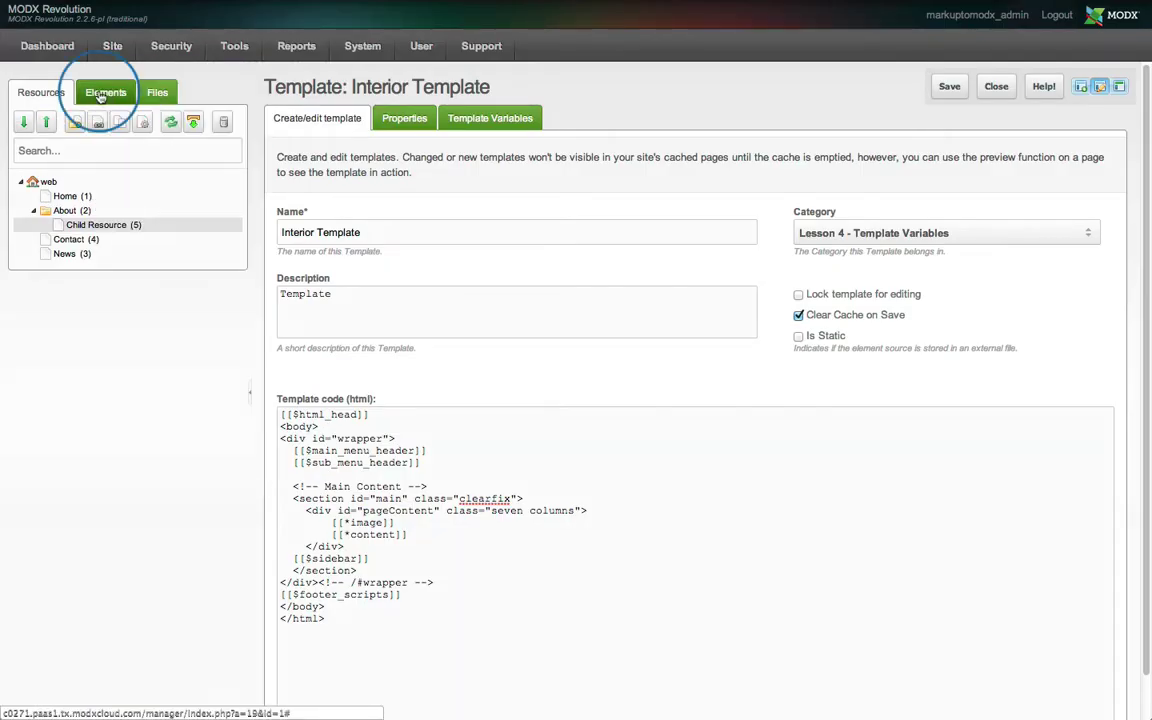
Create template variable 'image' with caption 'Featured Image' in category Lesson 4 - Template Variables
click(103, 93)
right_click(62, 280)
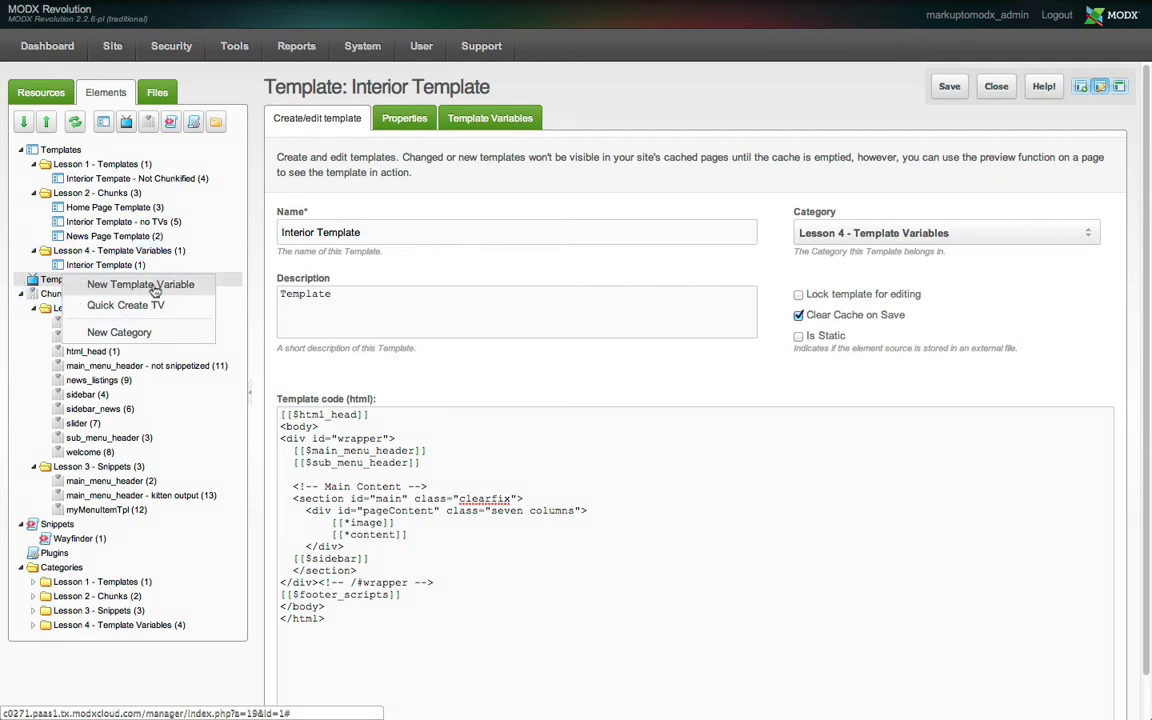
click(125, 122)
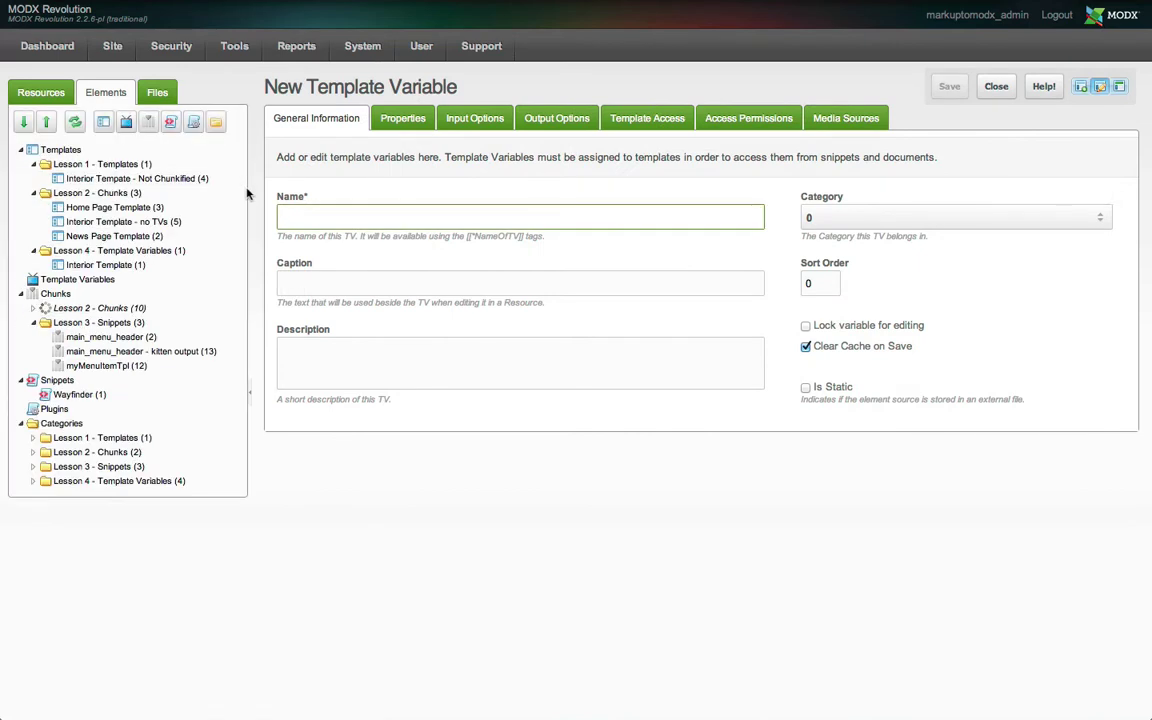
text(image)
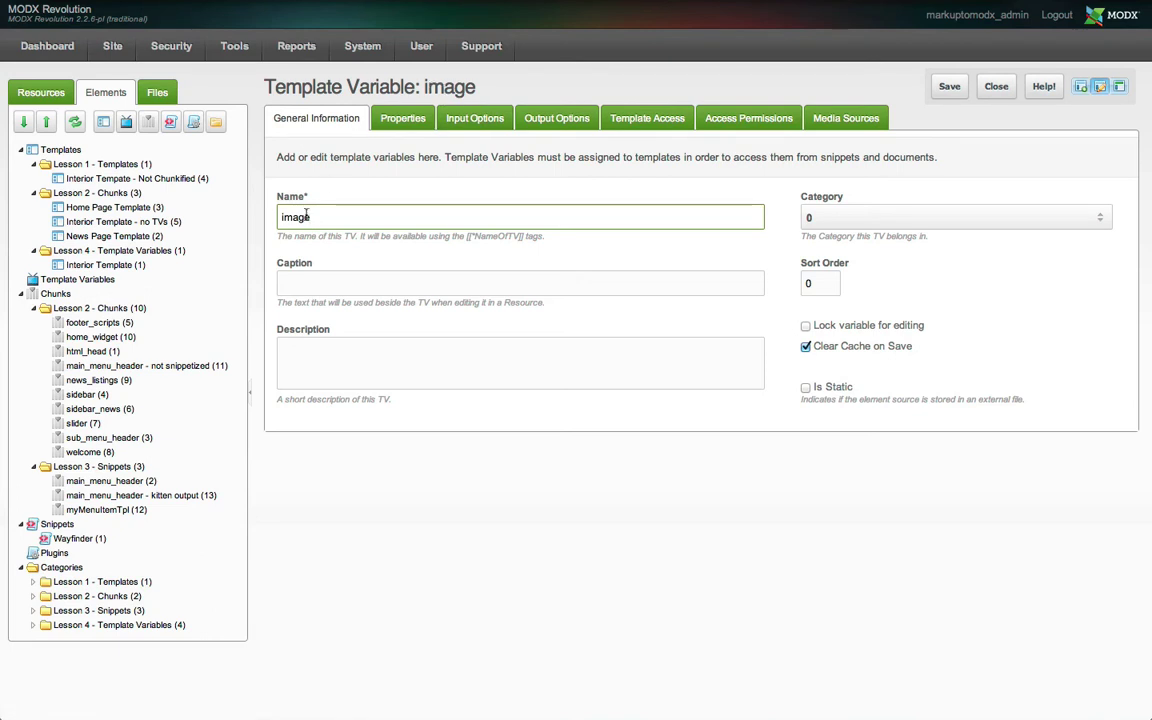
click(317, 285)
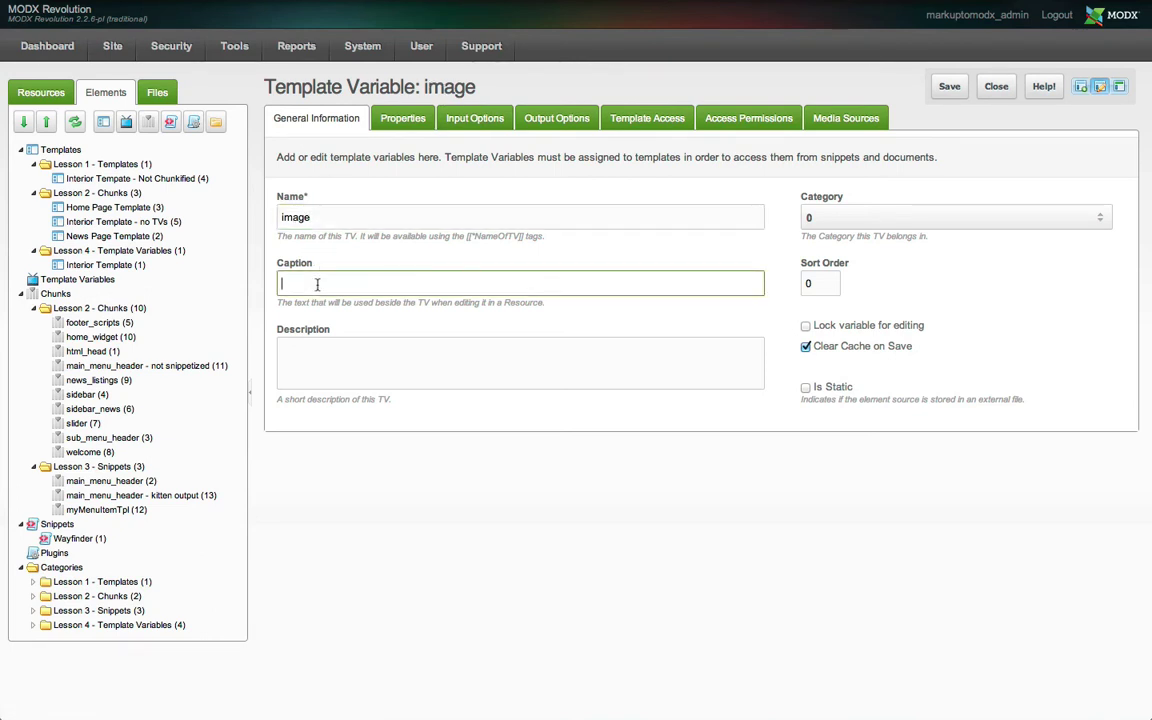
text(Featured Image)
click(866, 220)
click(900, 316)
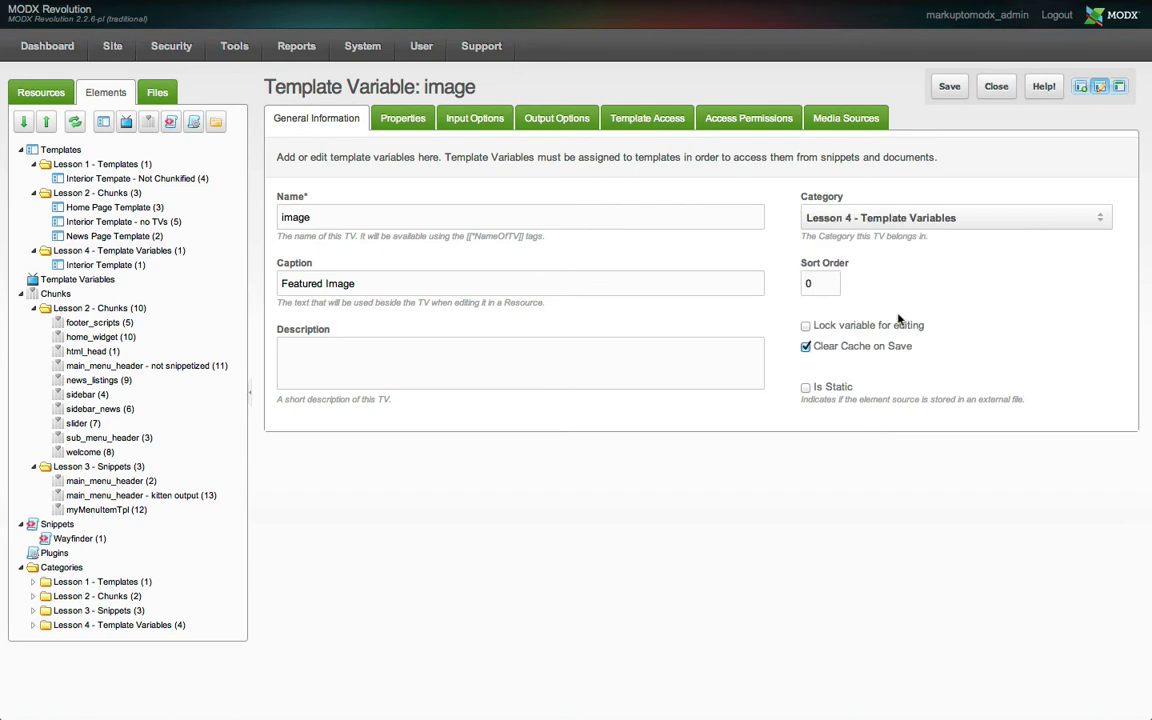
click(472, 120)
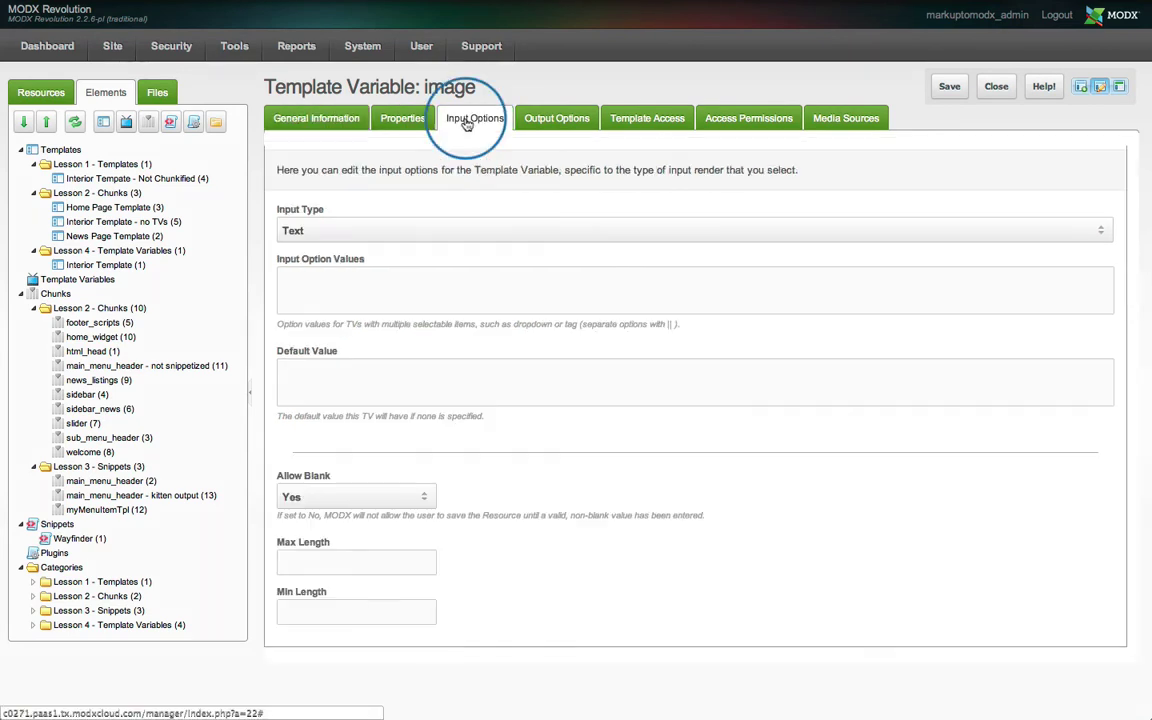
Set the image variable's input type to Image with the placekitten 650/250 URL as default value
click(485, 232)
click(343, 331)
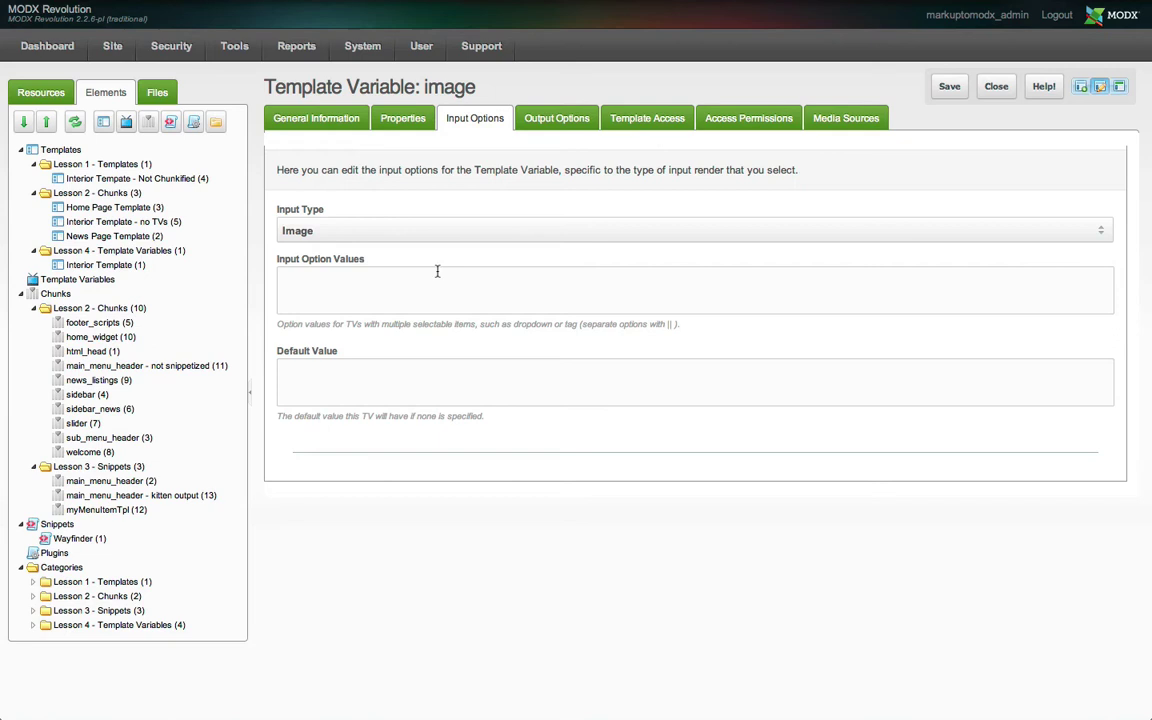
click(397, 390)
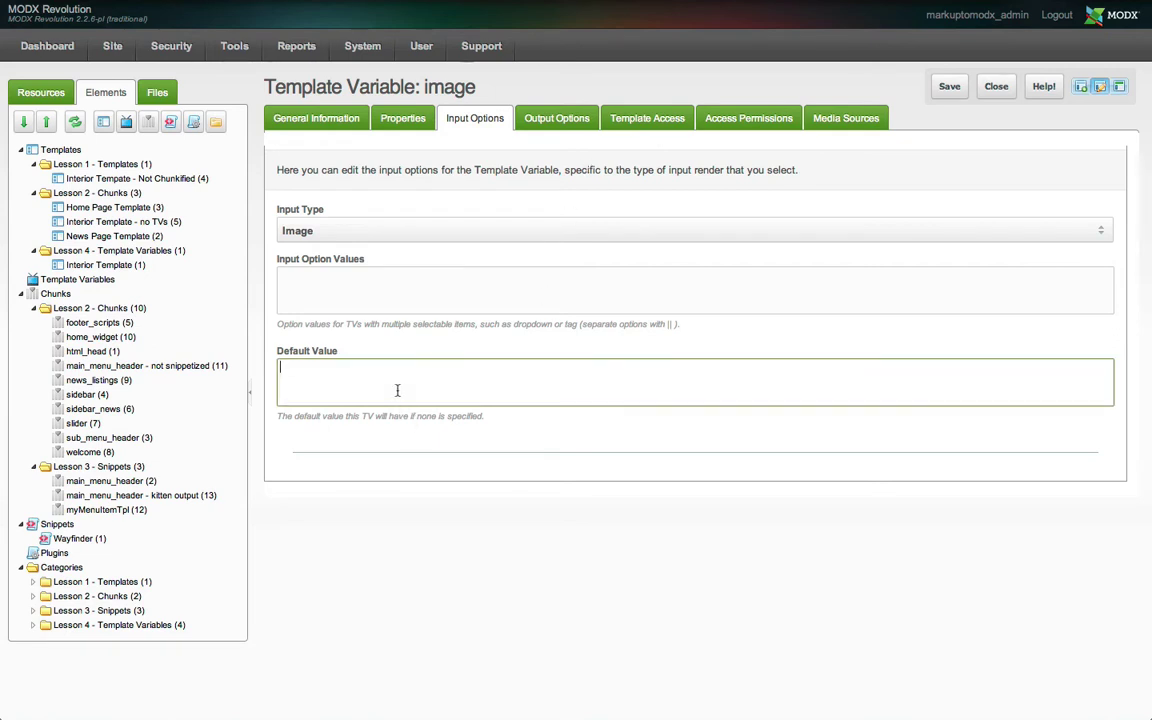
key(ctrl+v)
drag(344, 367, 268, 365)
key(BackSpace)
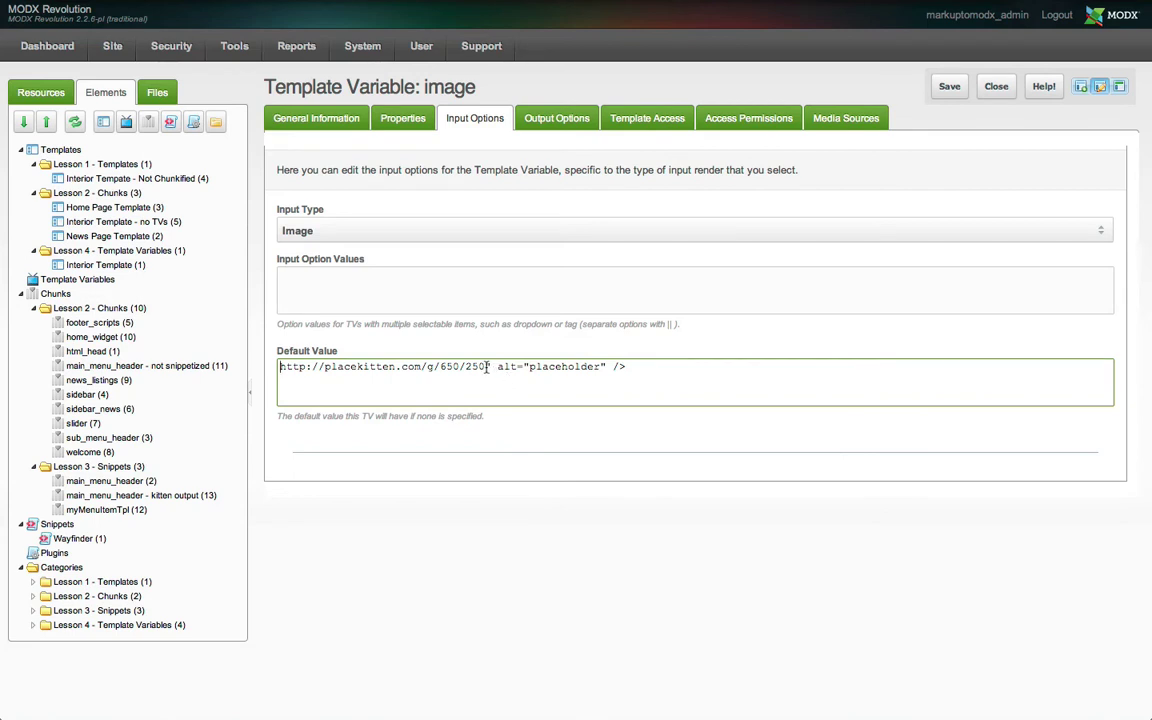
drag(486, 367, 728, 390)
key(BackSpace)
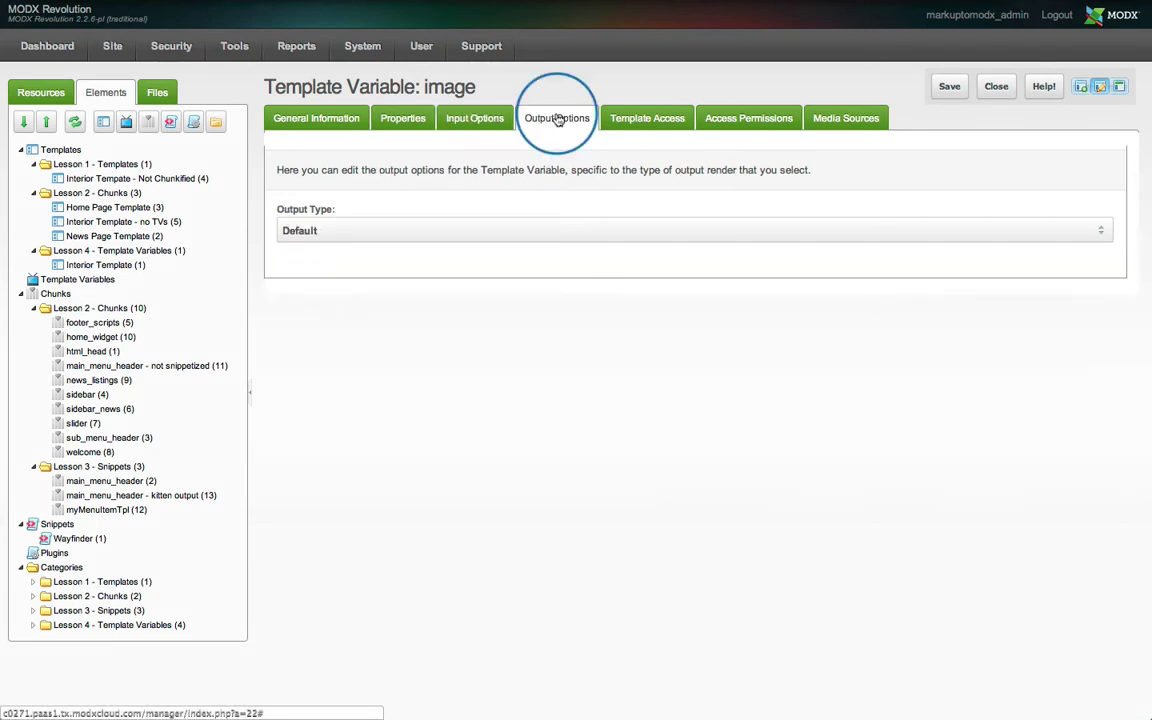
Set the variable's output type to Image, grant Interior Template access, and save
click(400, 236)
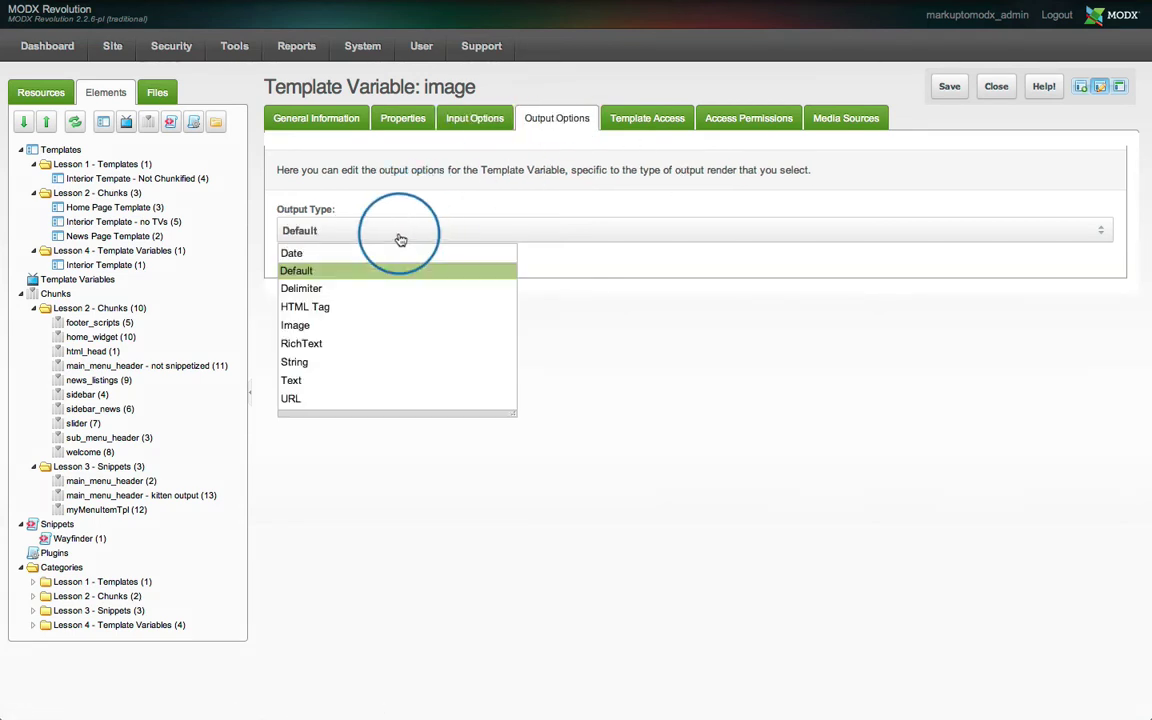
click(362, 323)
click(641, 121)
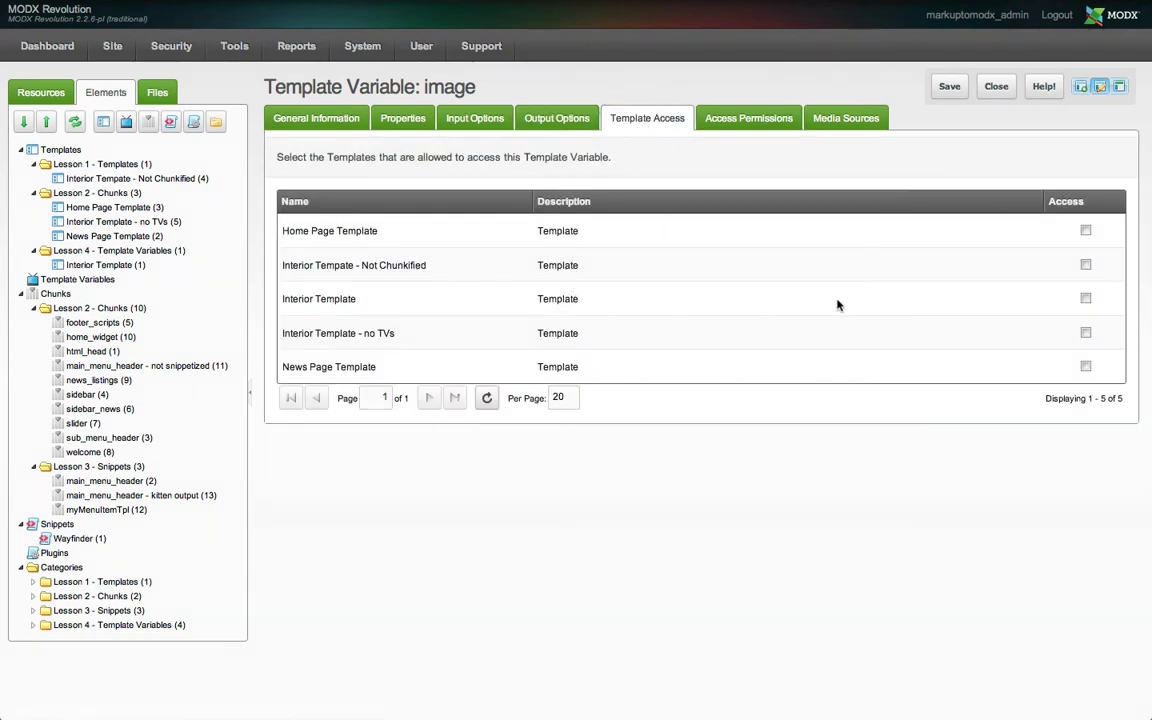
click(1085, 298)
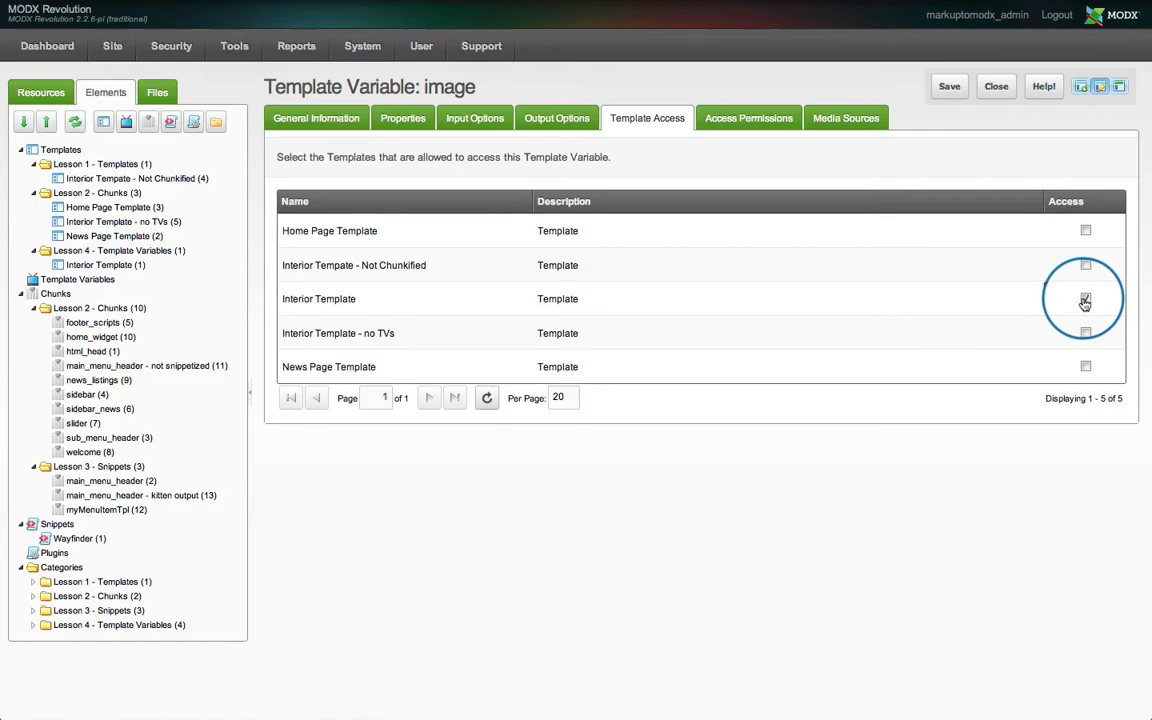
click(950, 90)
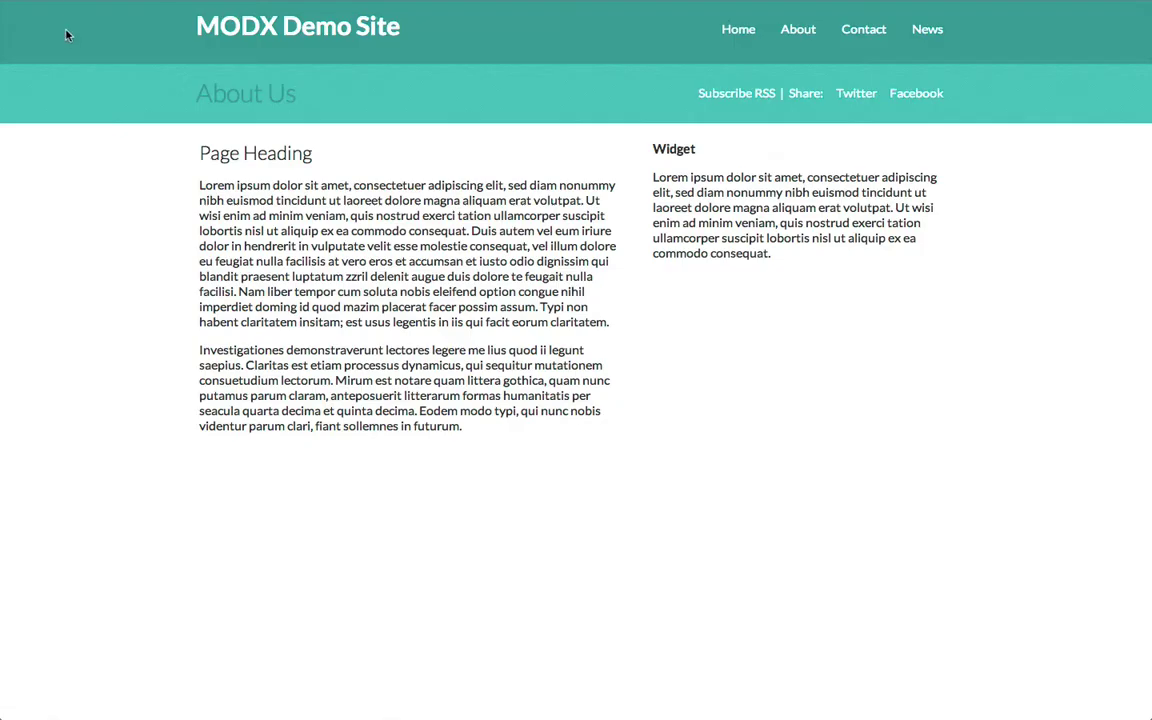
Reload the About page and review the image variable's input and output settings
key(super+r)
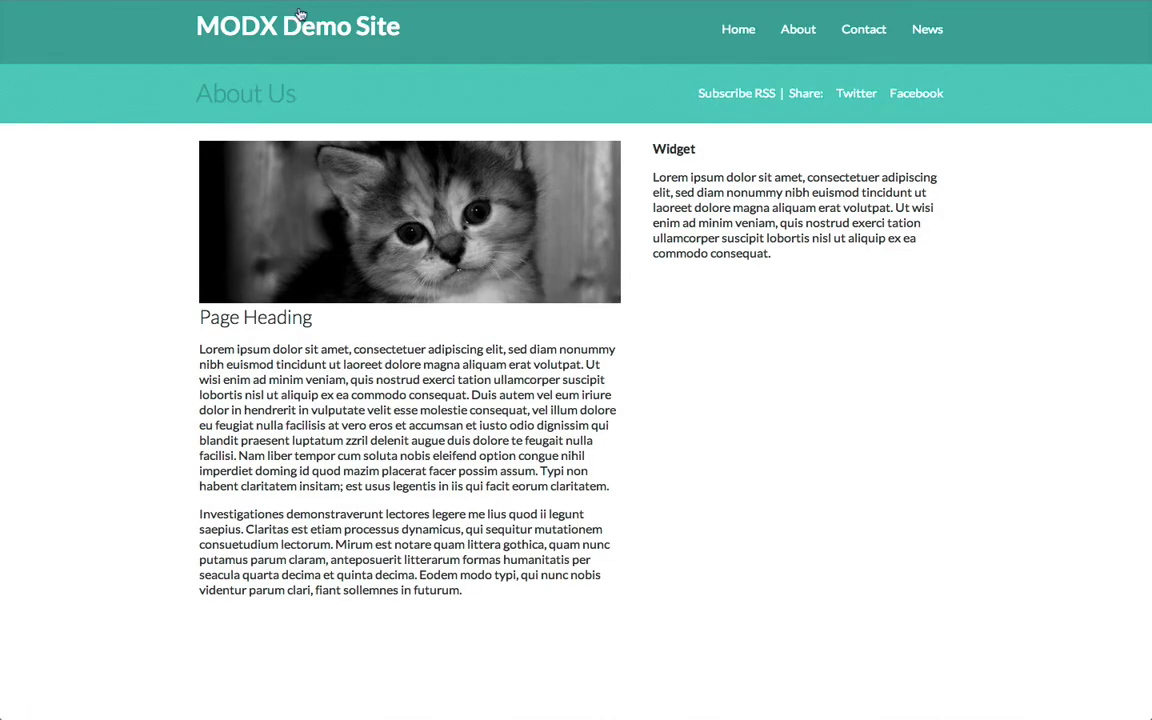
key(super+r)
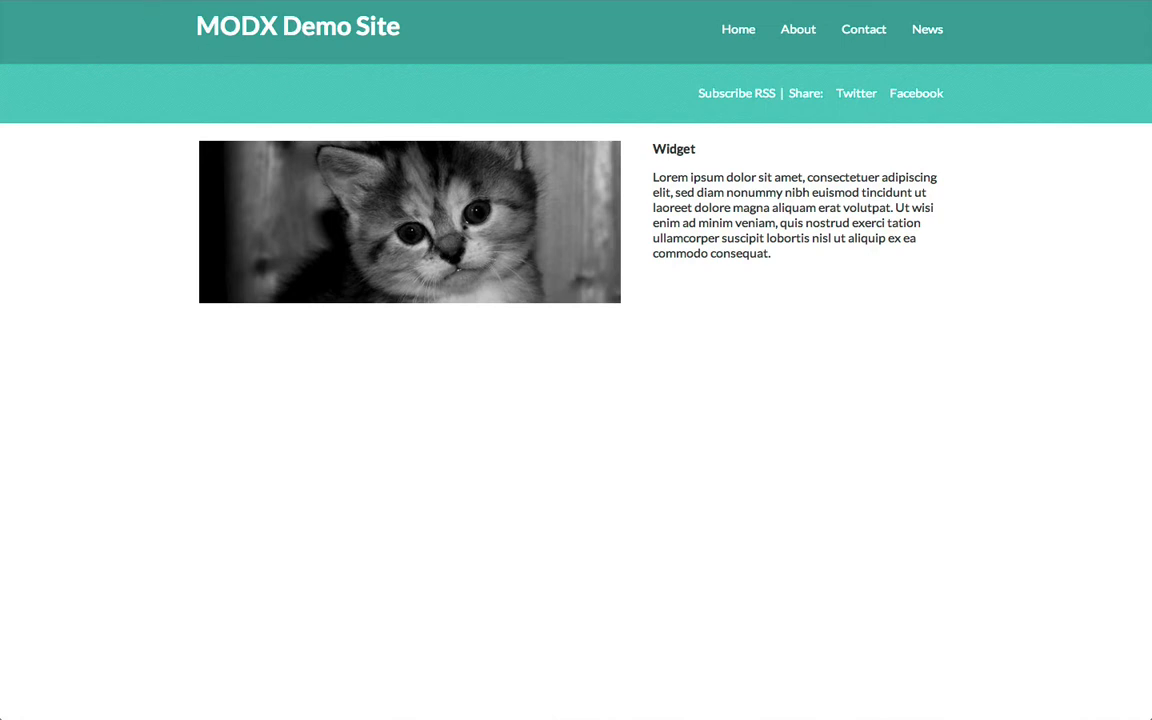
key(ctrl+shift+Tab)
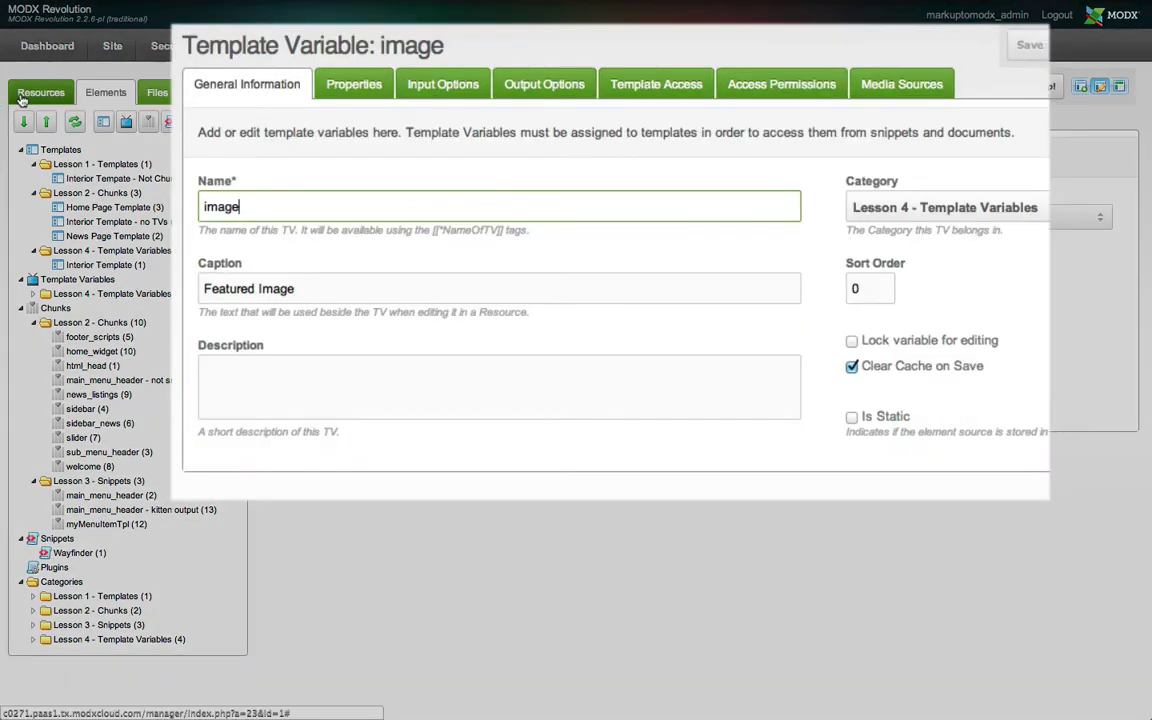
click(410, 84)
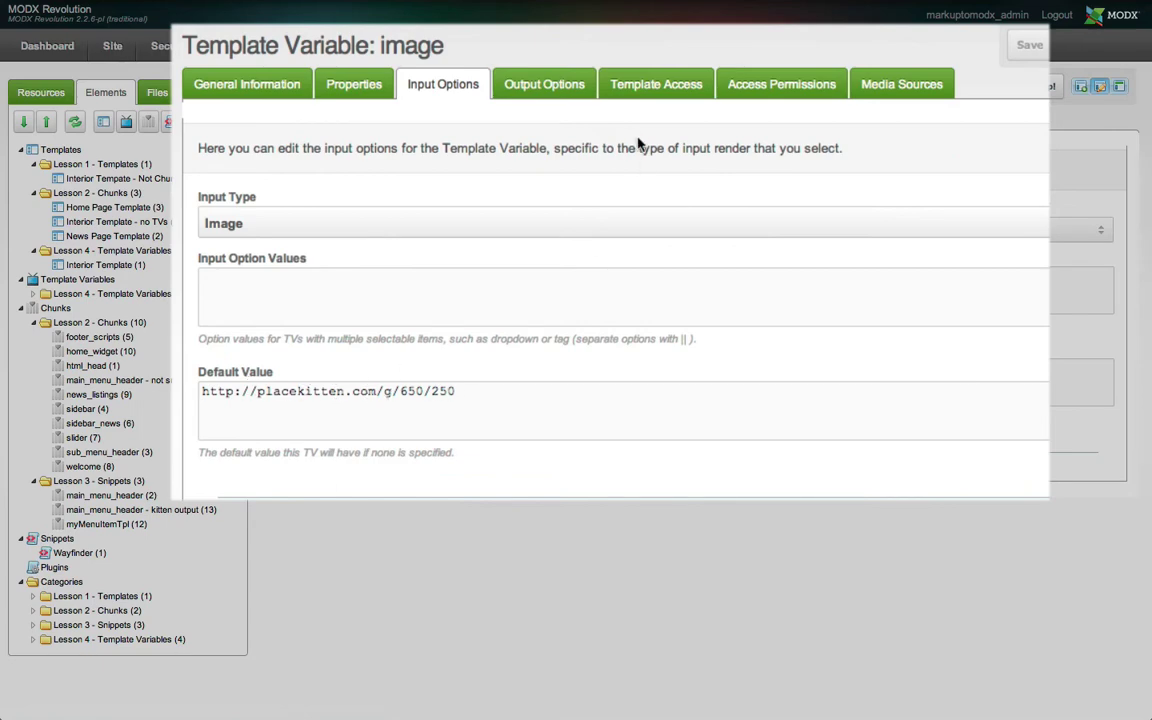
click(530, 85)
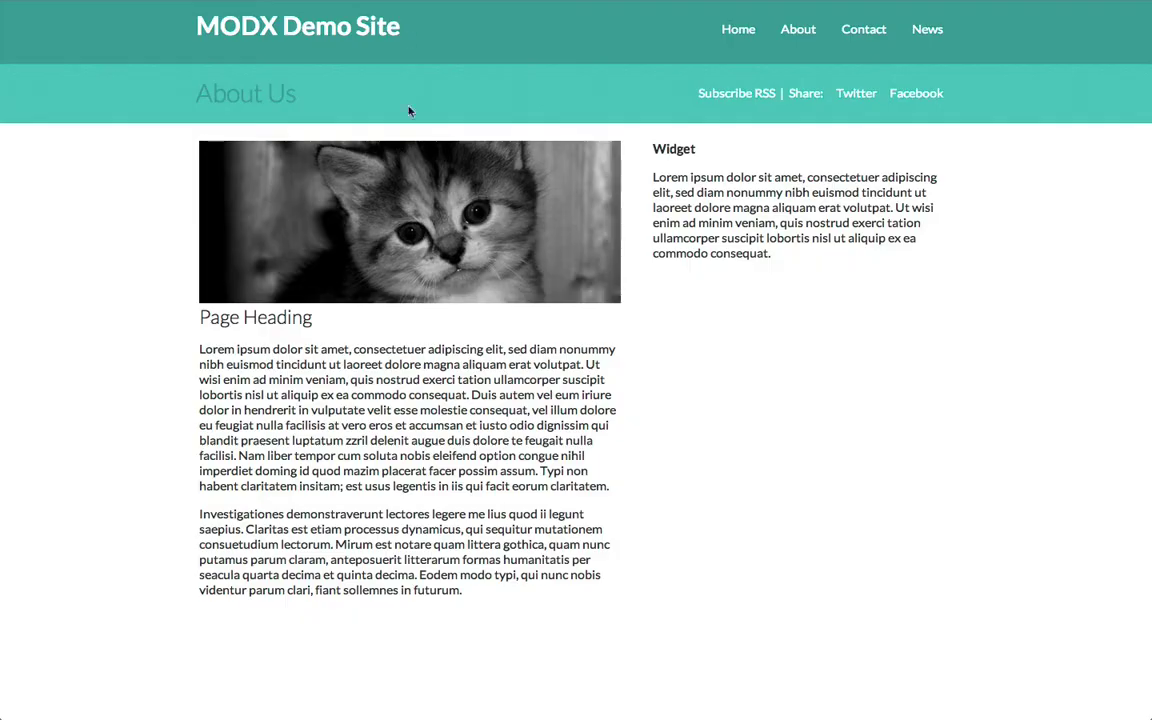
View the About page source to confirm the placekitten 650/250 img tag
right_click(84, 183)
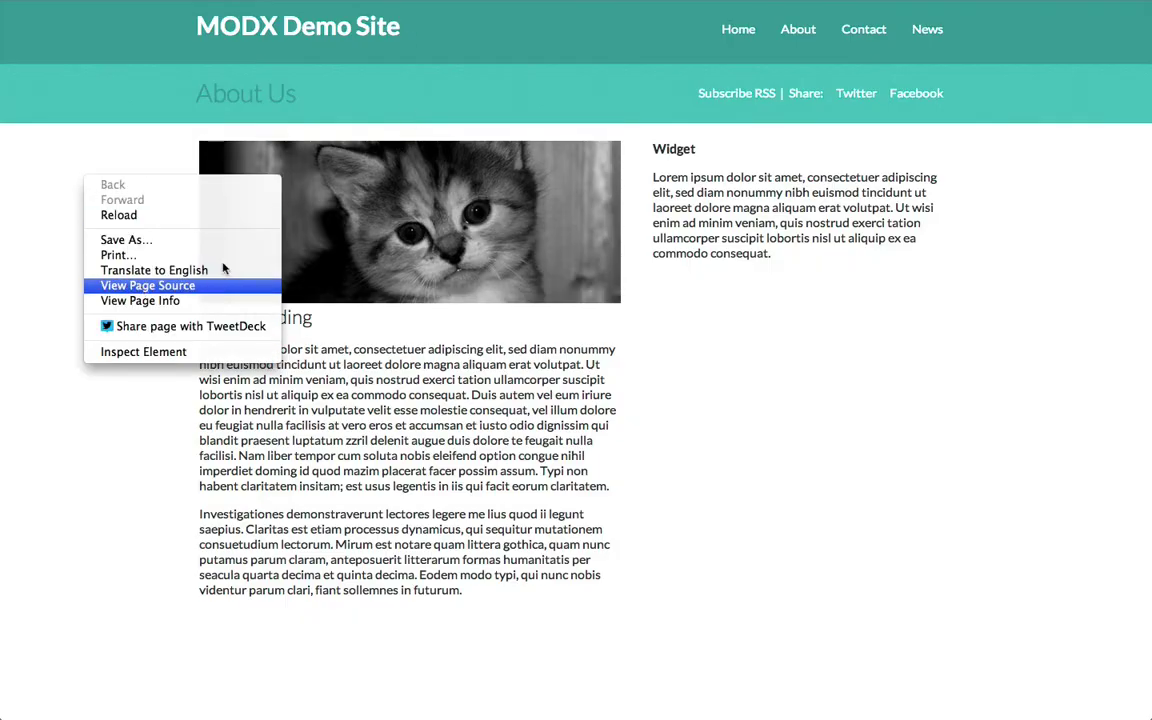
click(190, 285)
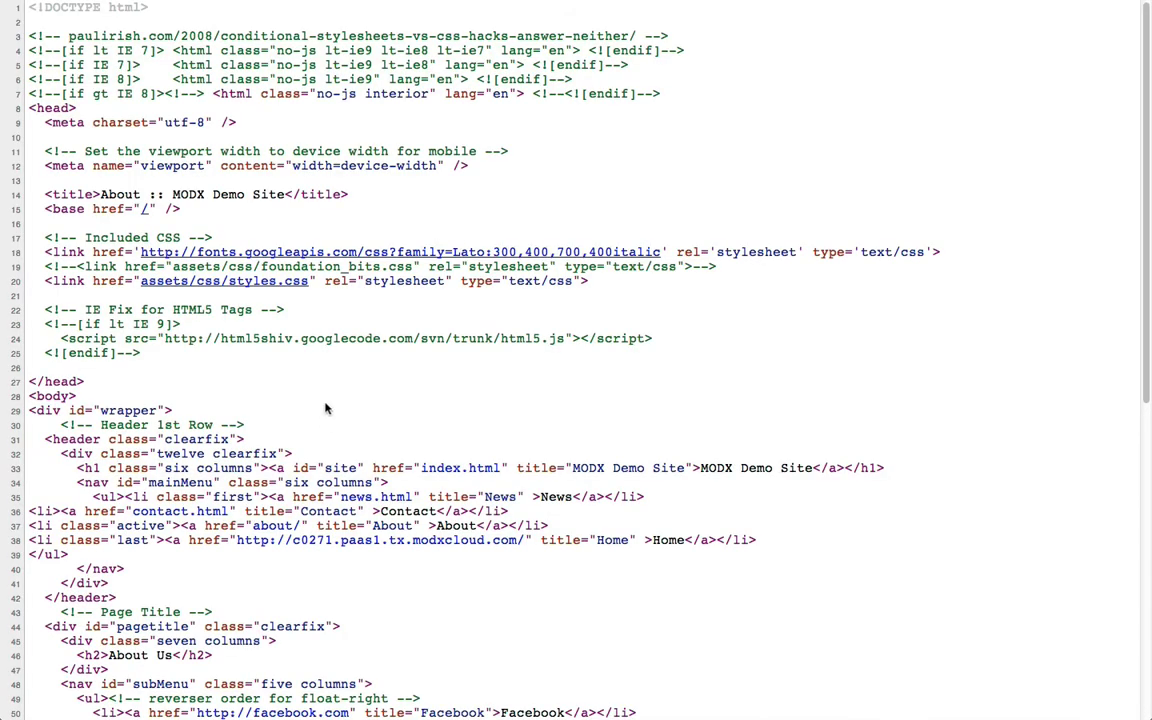
scroll(325, 408, down, 10)
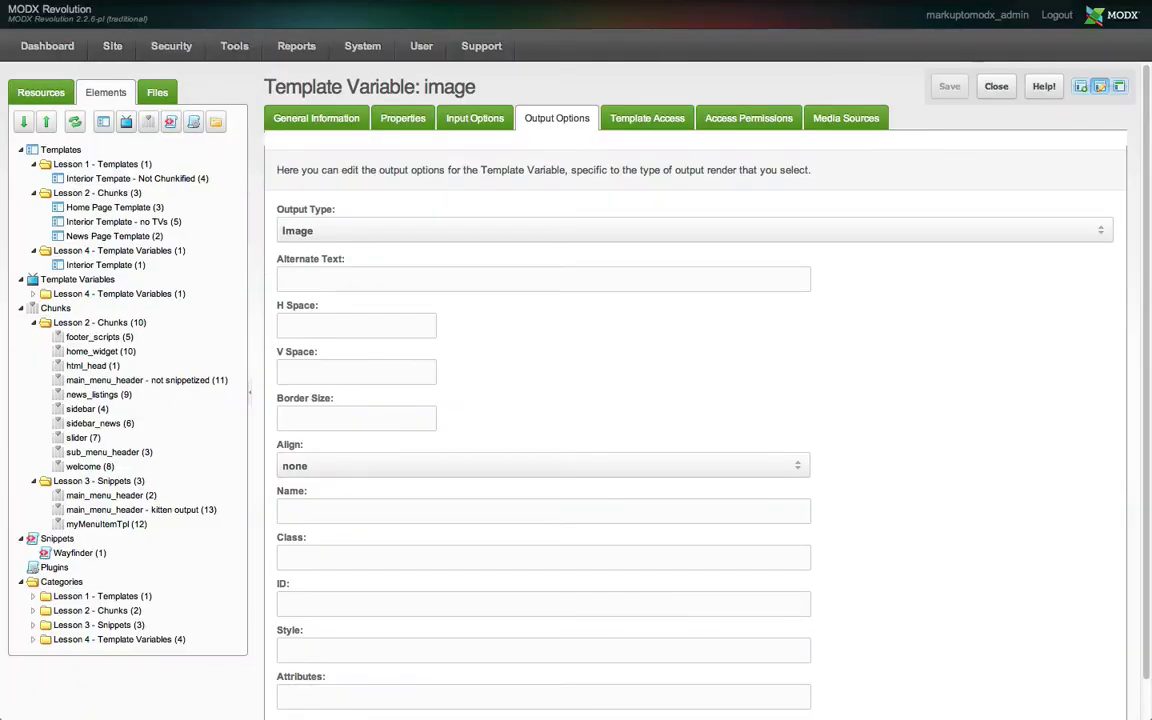
click(27, 93)
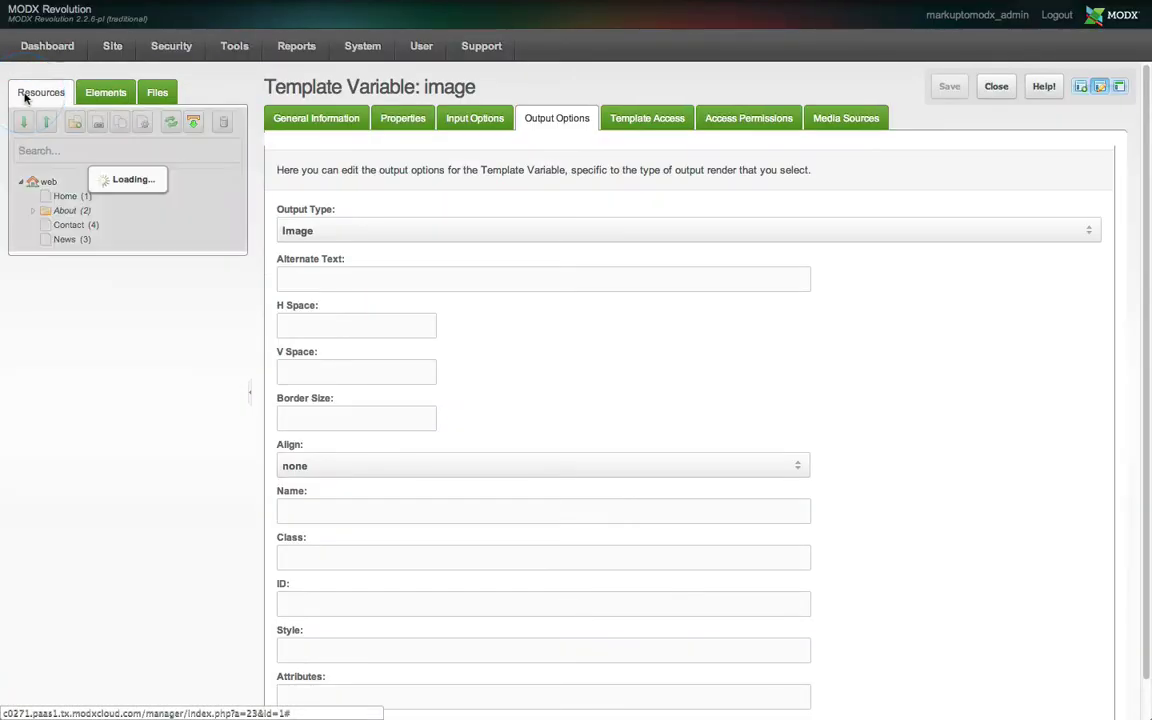
Open the About resource's Template Variables to see the placekitten Featured Image default
click(64, 211)
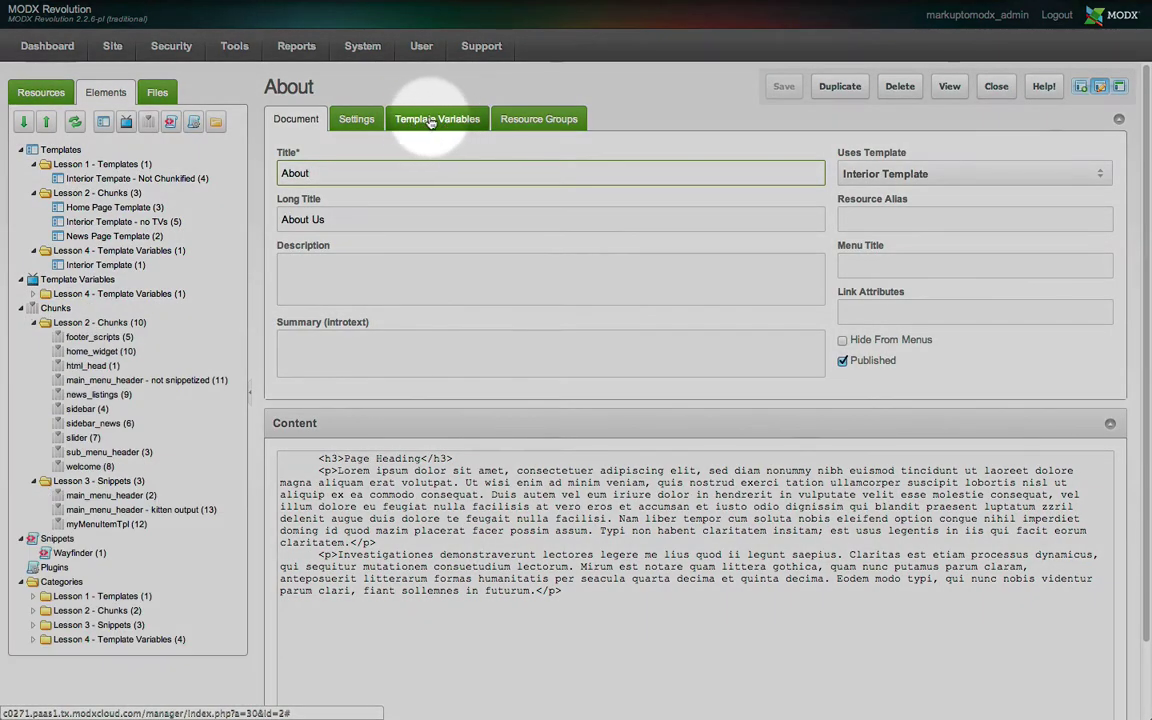
click(422, 120)
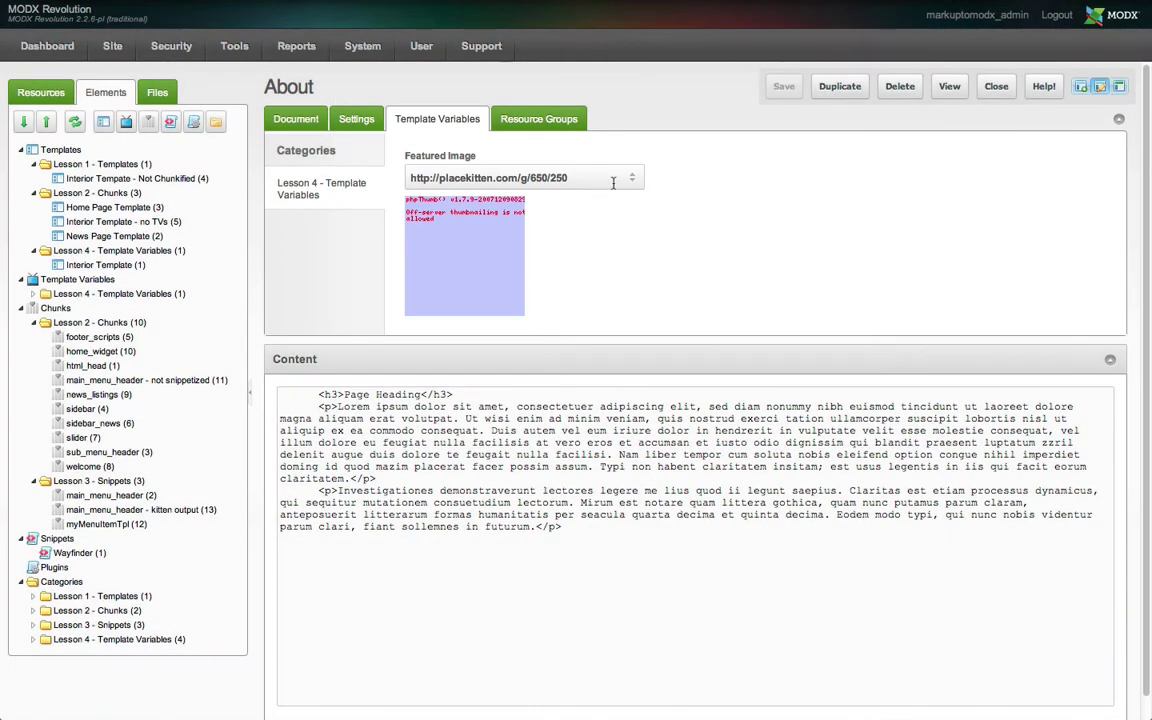
Pick assets/images/sepiariver2.jpg in the MODX Browser as the About page's Featured Image
click(633, 177)
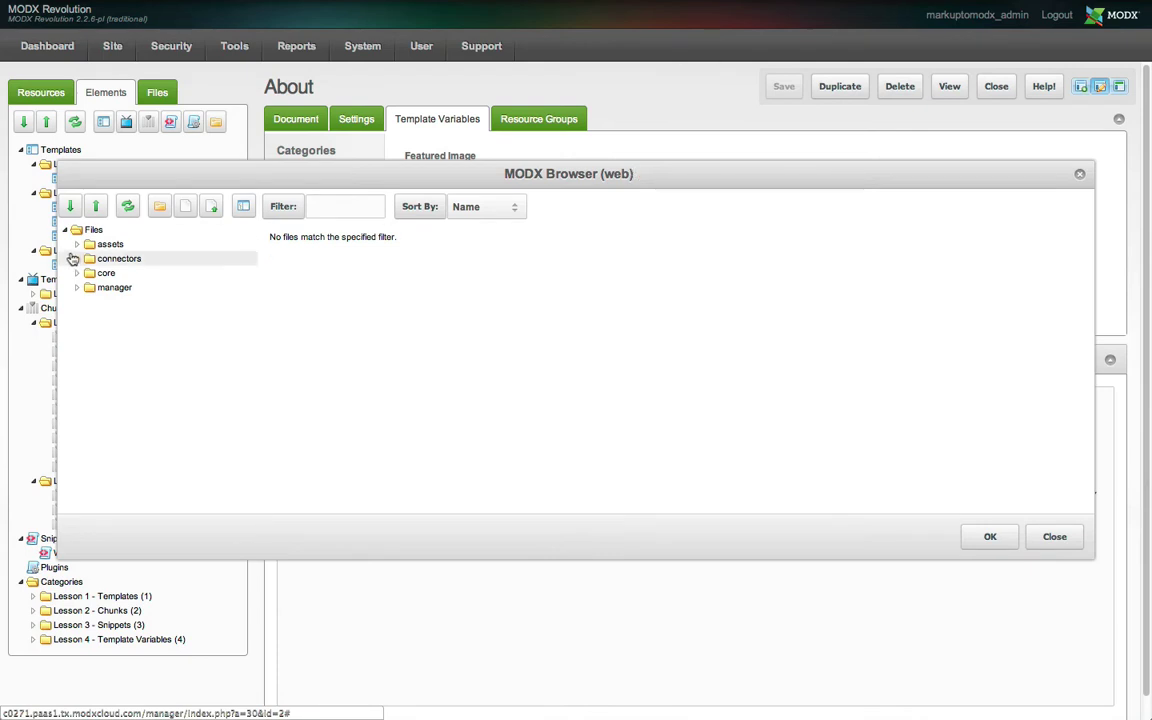
click(77, 244)
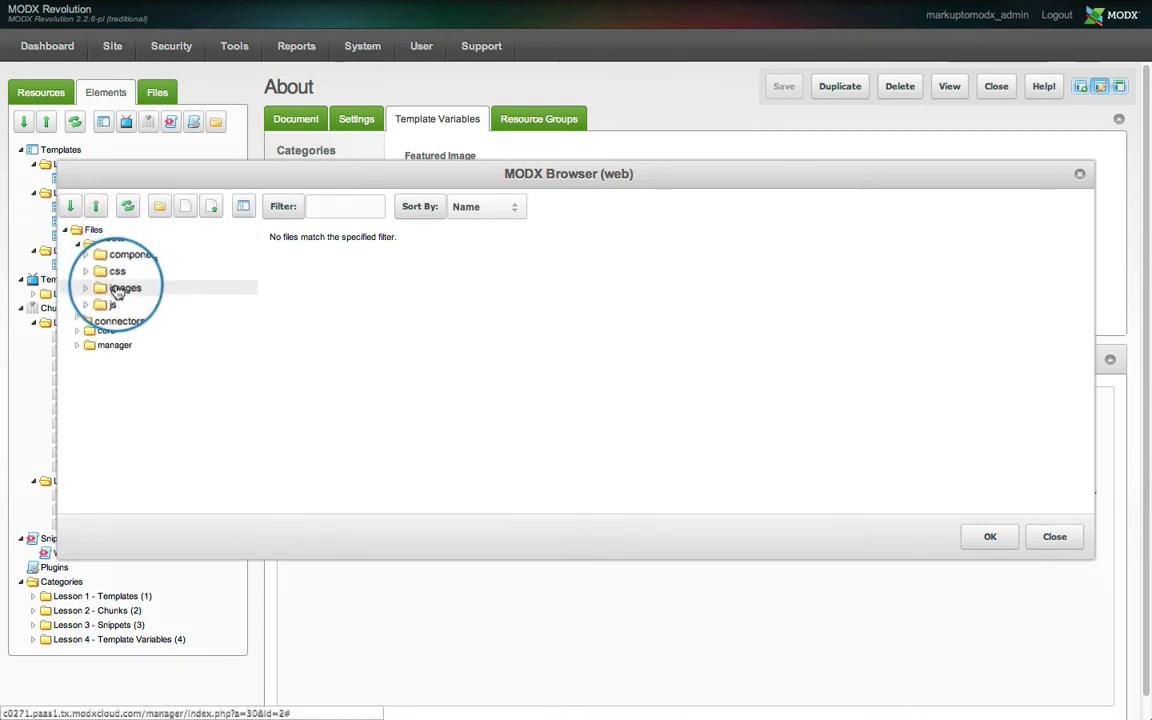
click(119, 288)
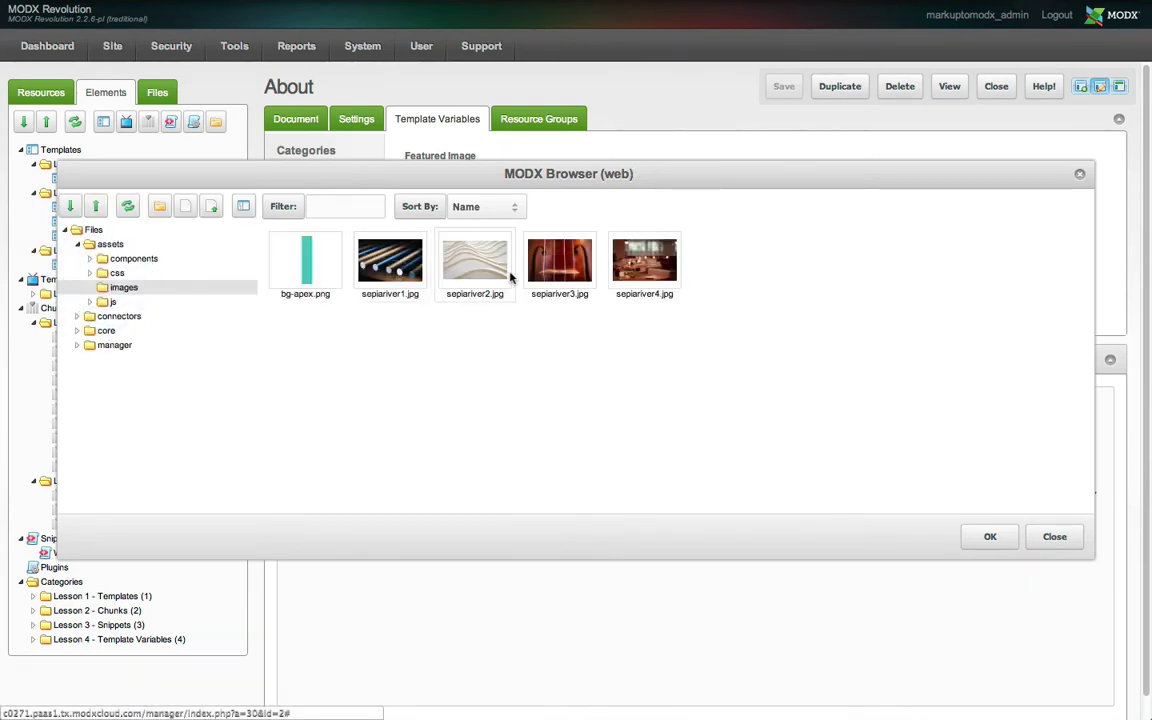
click(471, 265)
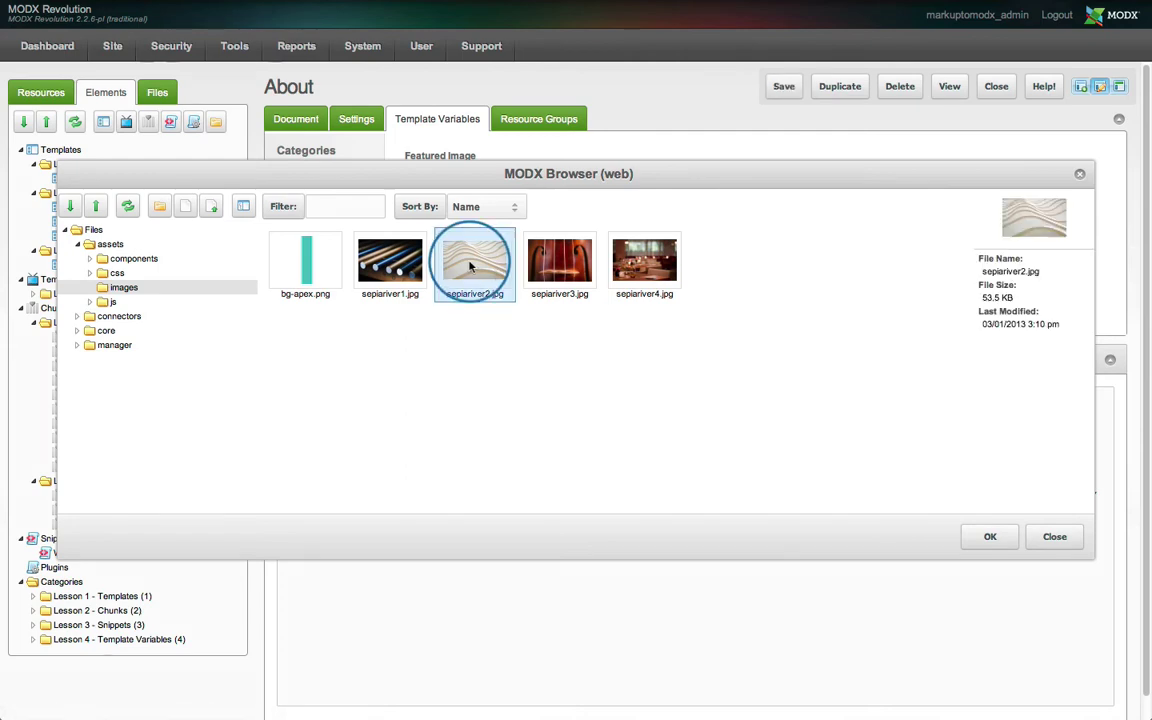
click(985, 537)
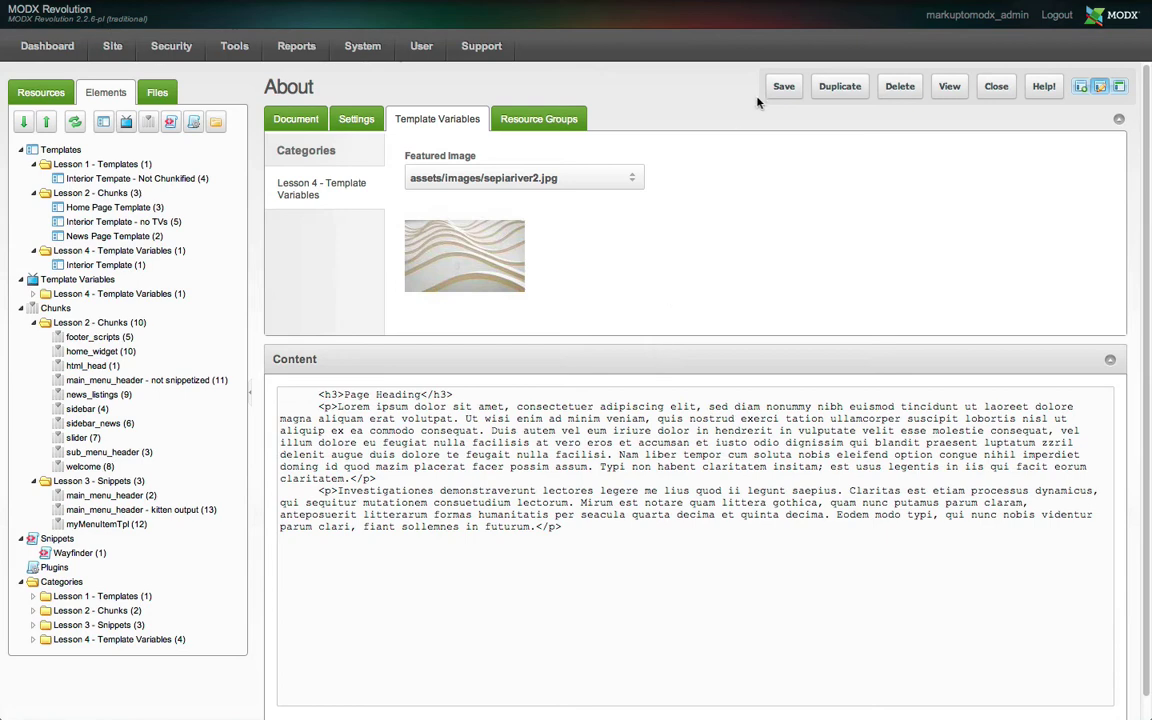
Save the About resource and reload the front-end page to see the wave image
click(781, 87)
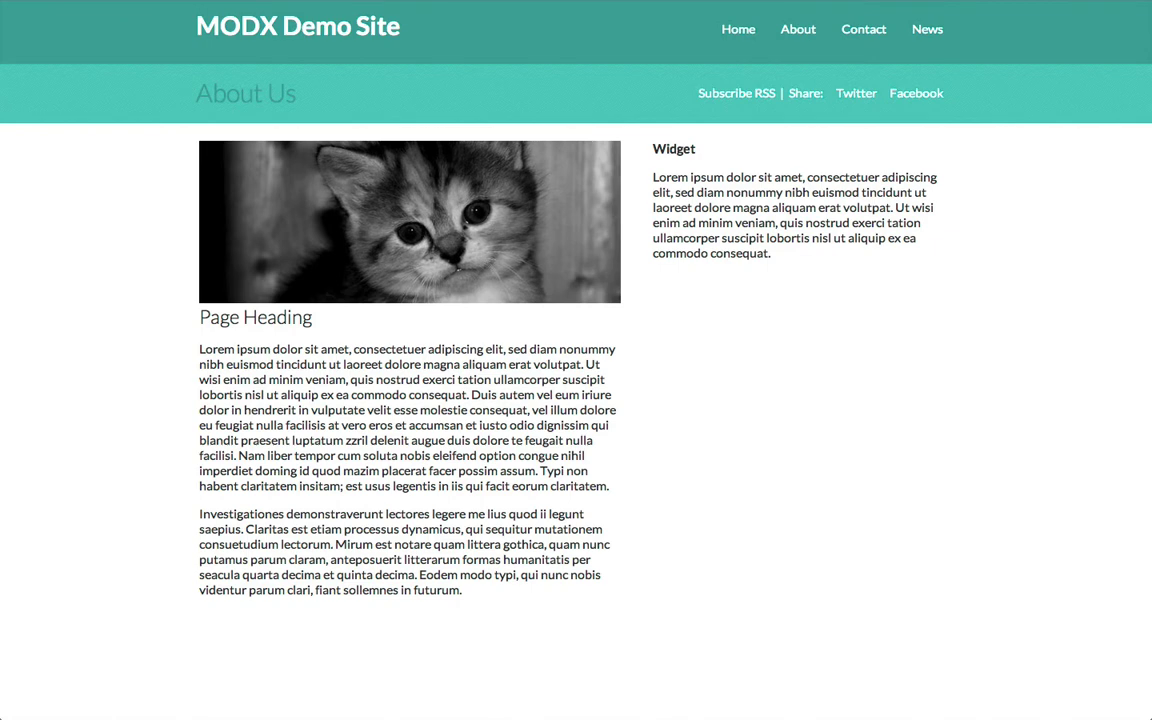
key(super+r)
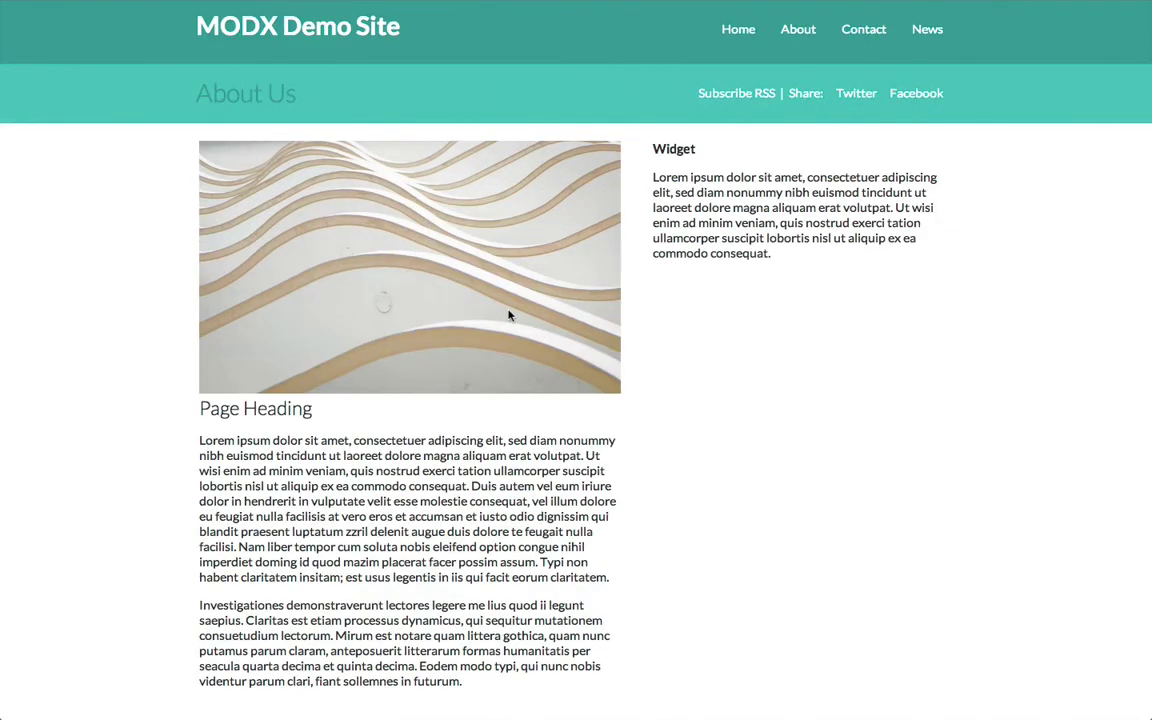
key(super+r)
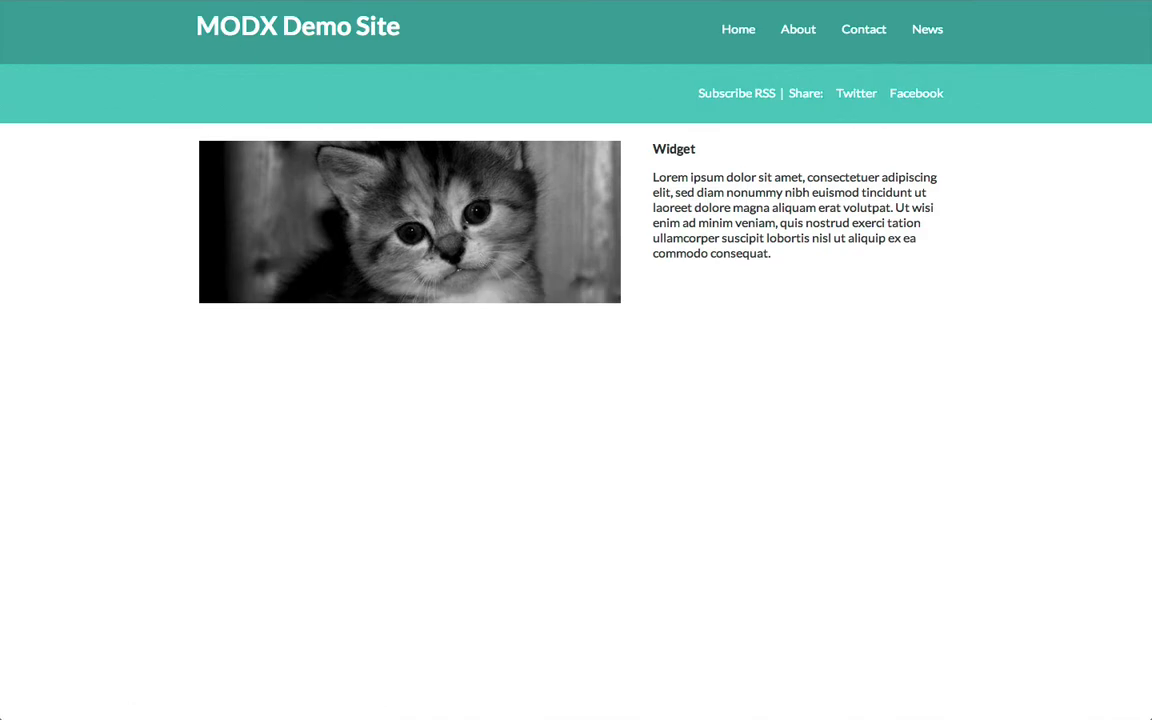
key(ctrl+Tab)
Open the Child Resource's template variable values
click(36, 94)
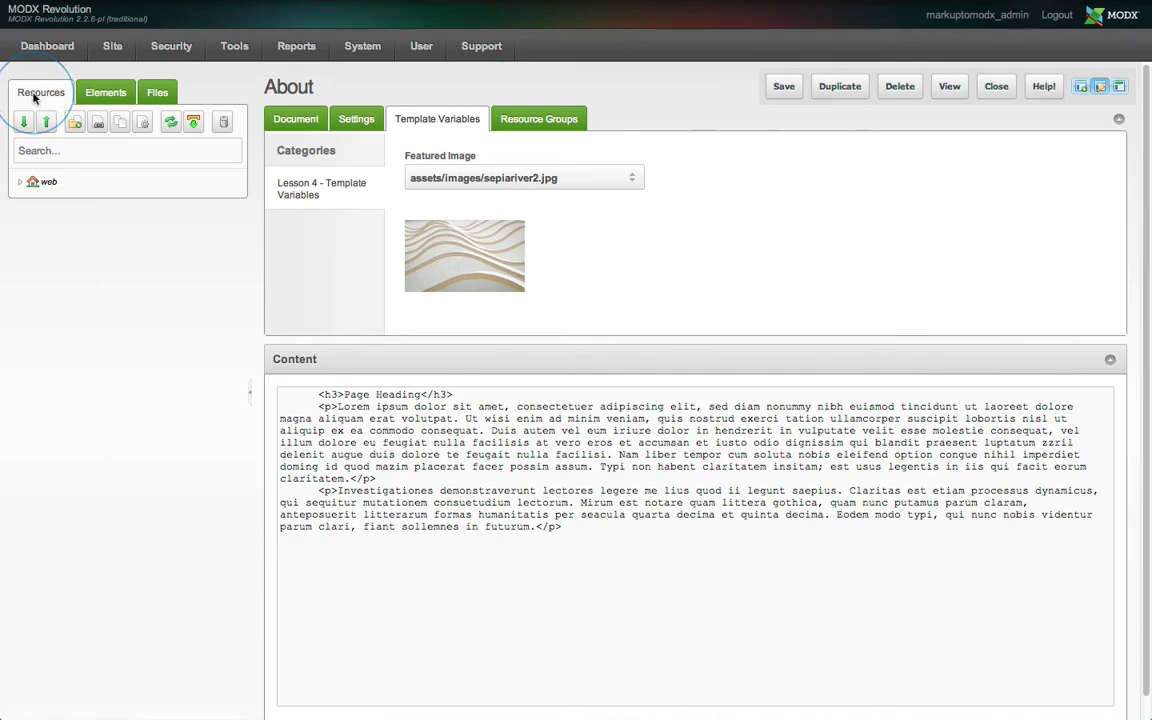
click(90, 225)
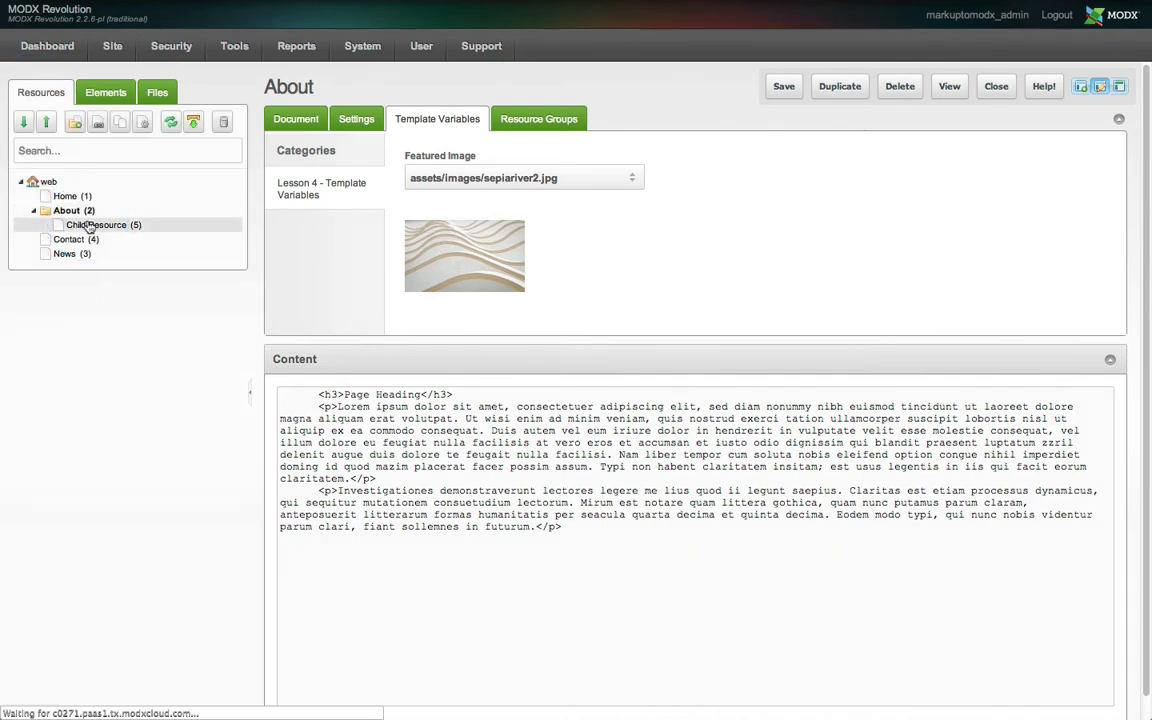
click(420, 118)
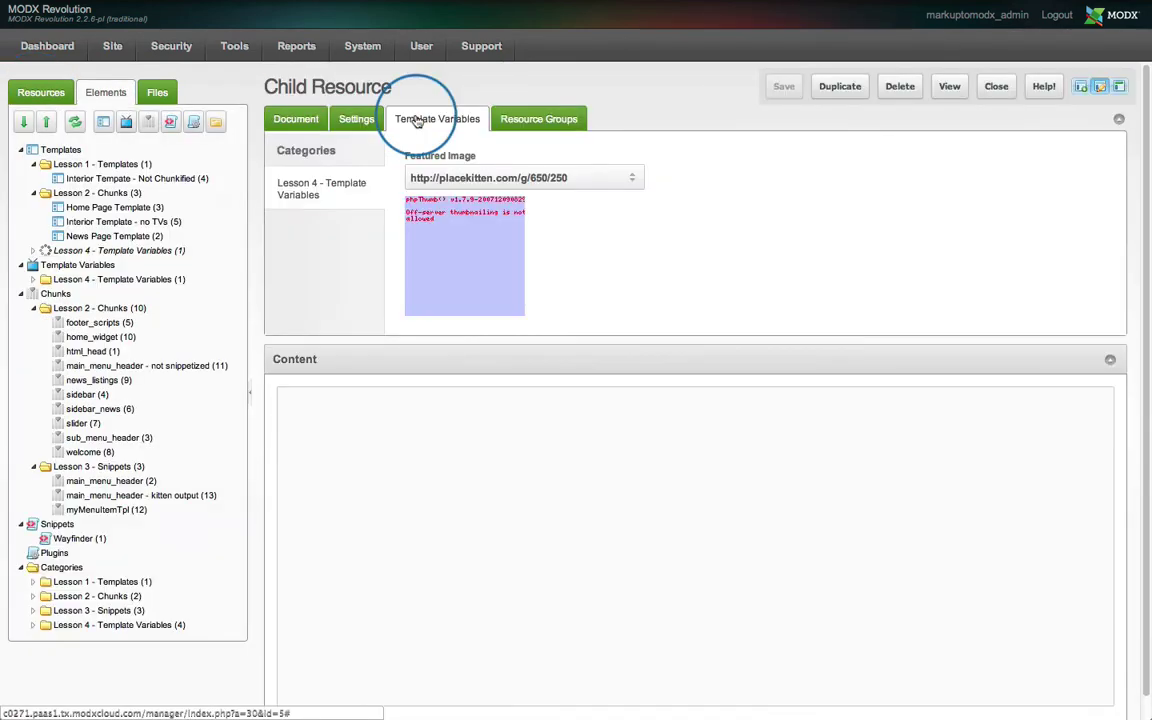
Browse to assets/images for its Featured Image and bring up the images folder's context menu
click(633, 176)
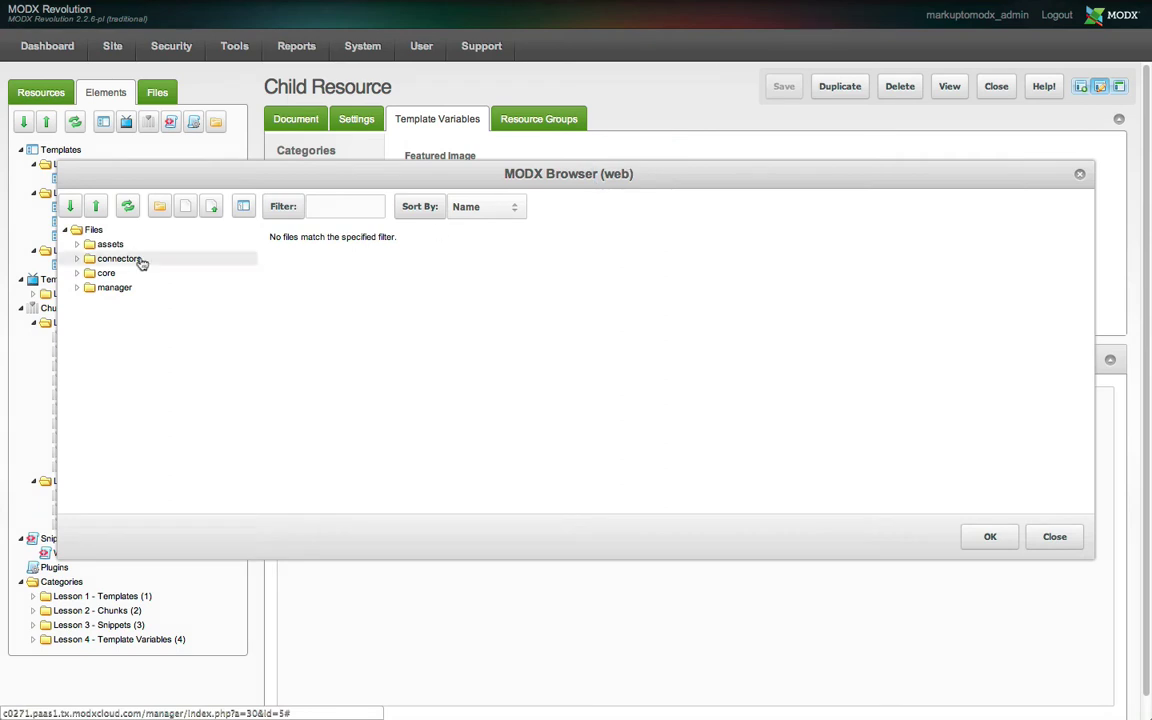
click(86, 245)
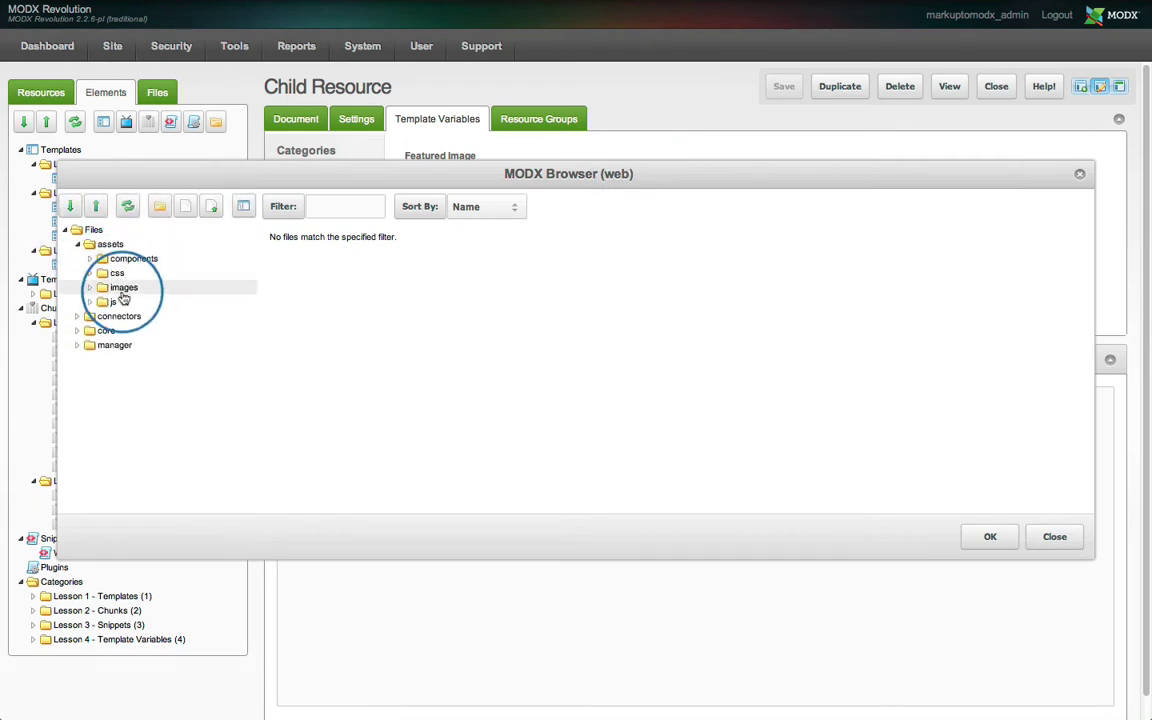
click(124, 289)
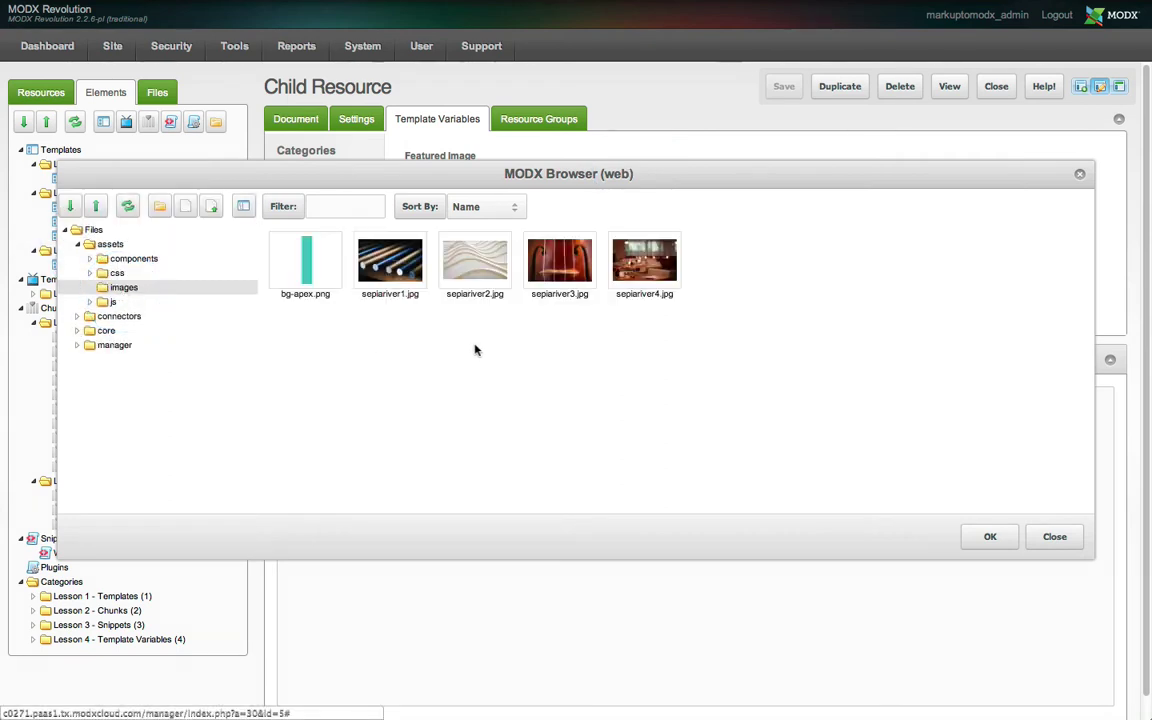
click(212, 207)
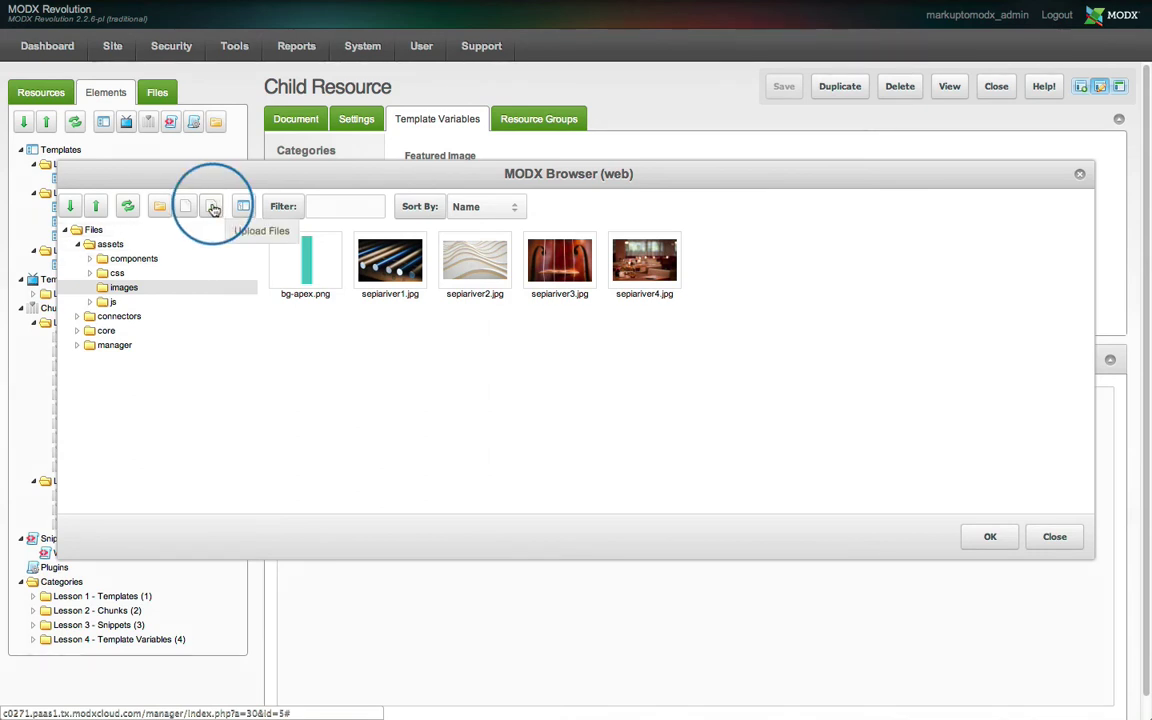
right_click(128, 290)
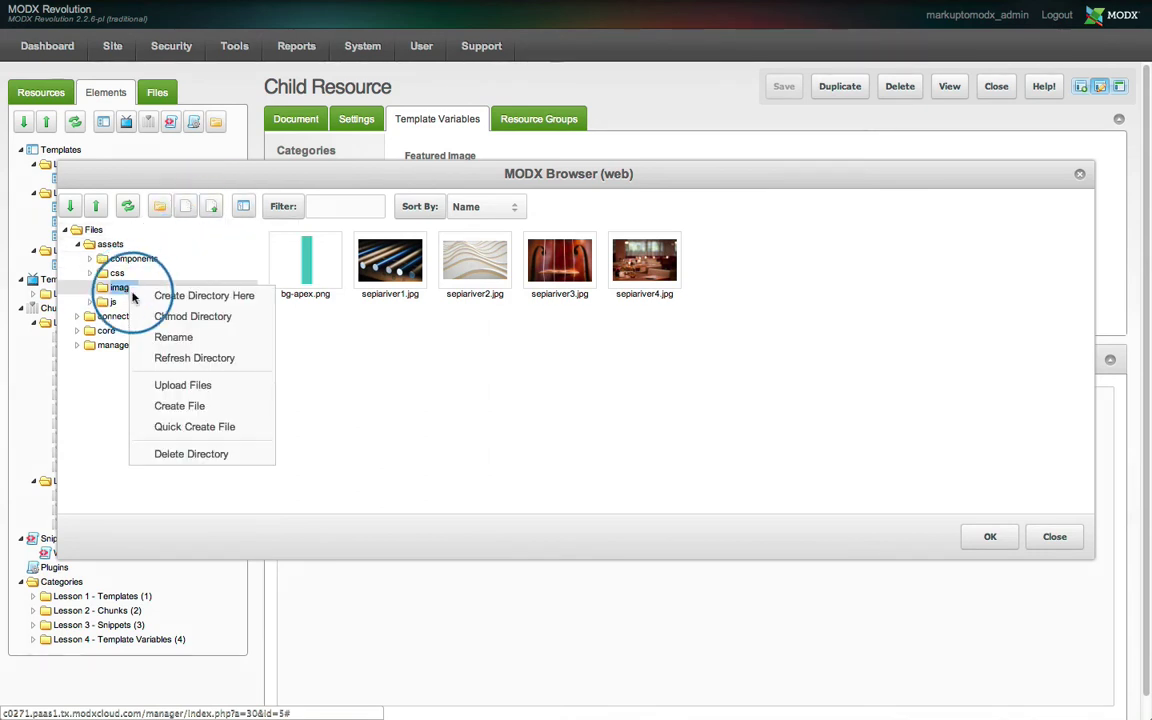
Upload sepiariver5.jpg from the computer into the assets/images folder
click(165, 386)
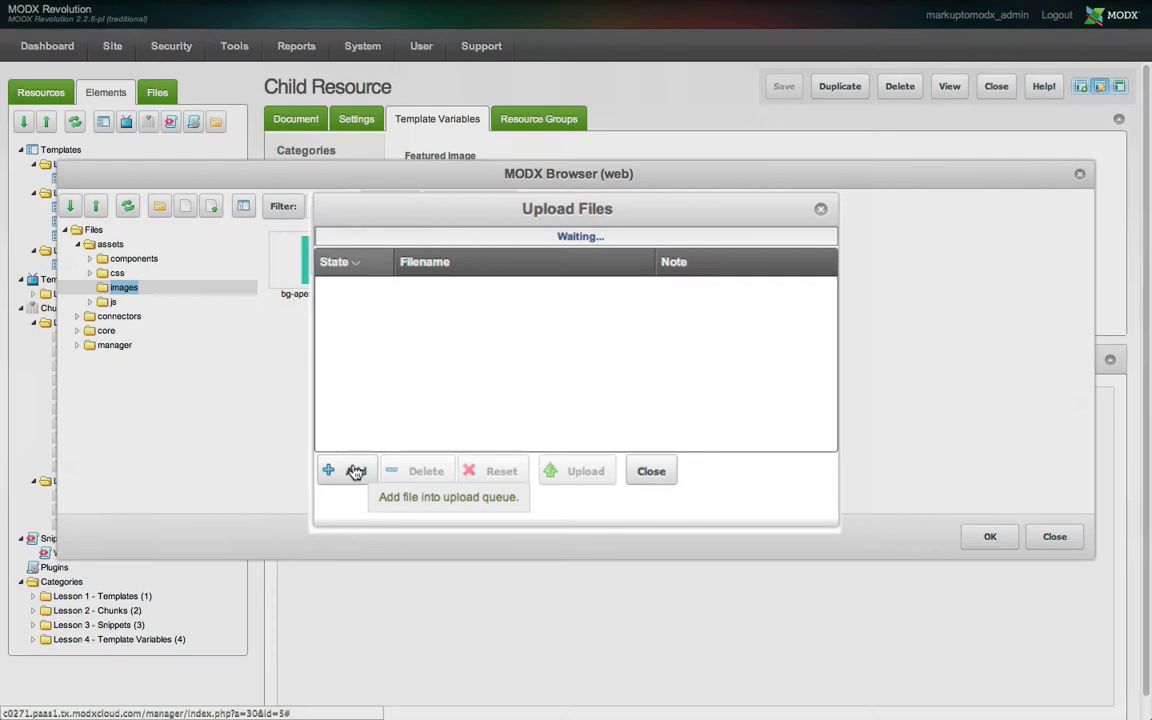
click(352, 470)
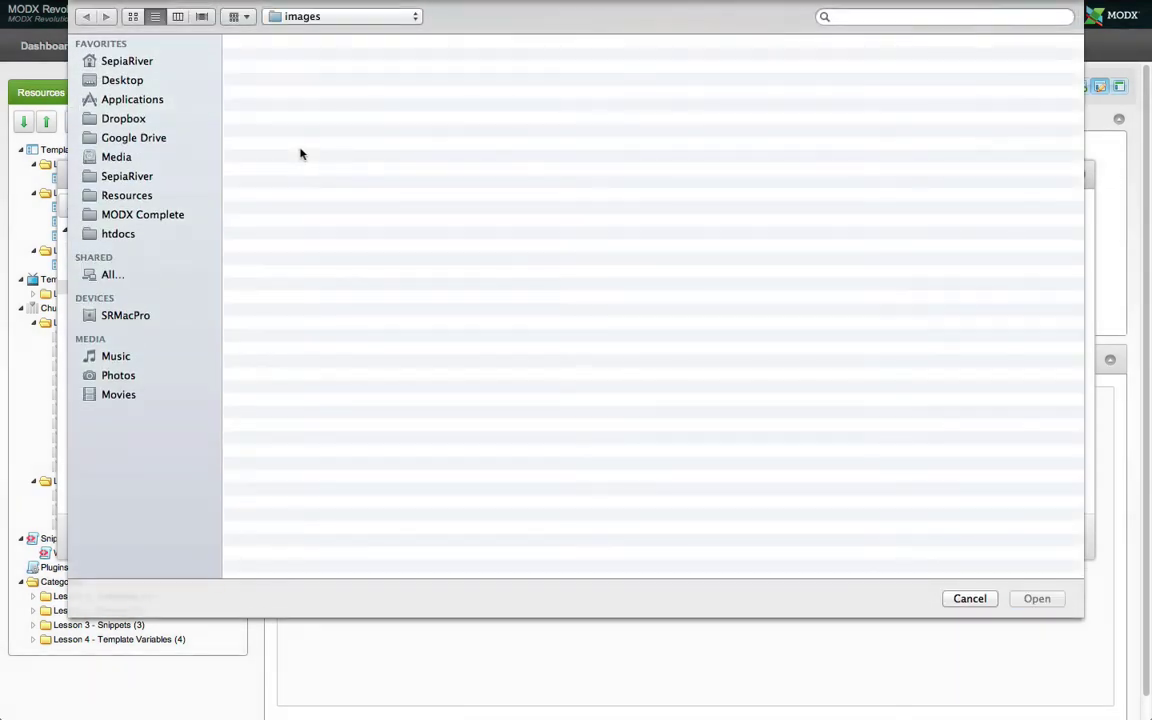
click(296, 135)
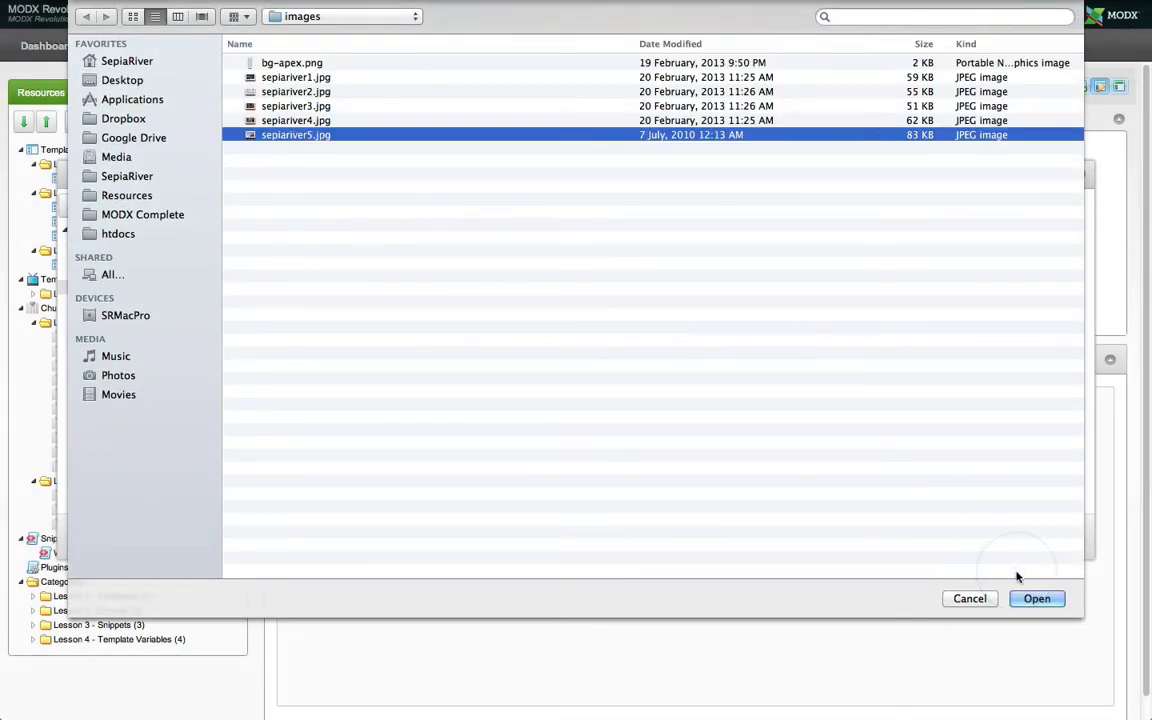
click(1034, 598)
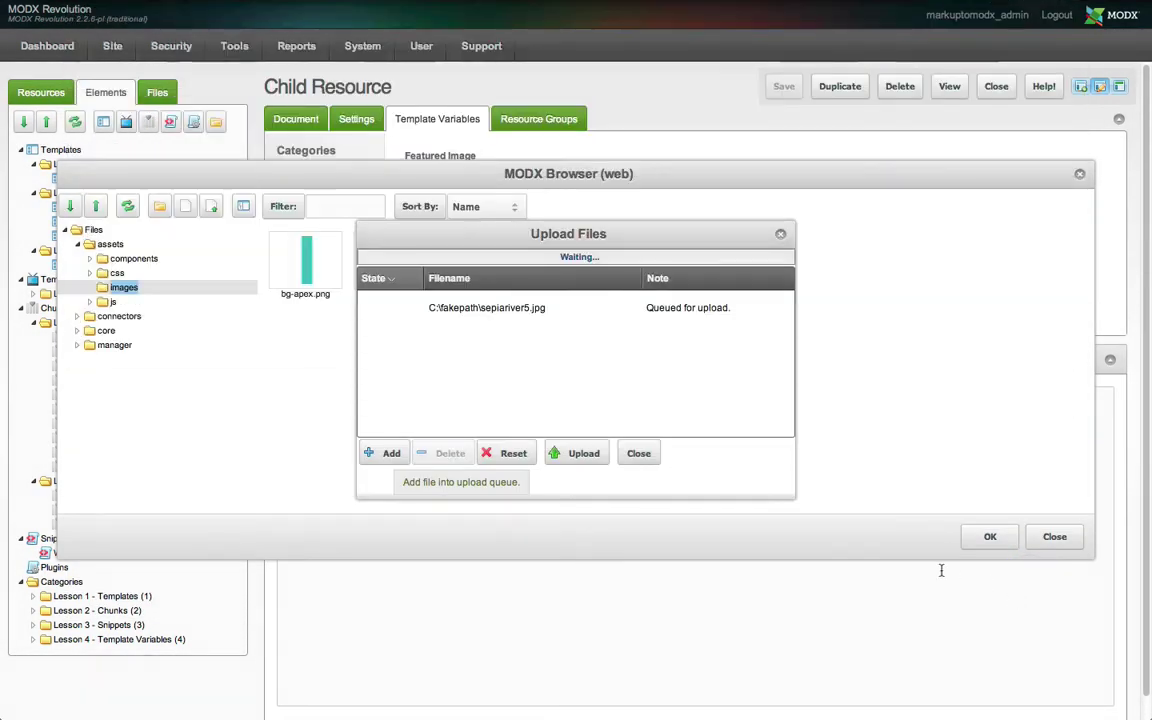
click(566, 454)
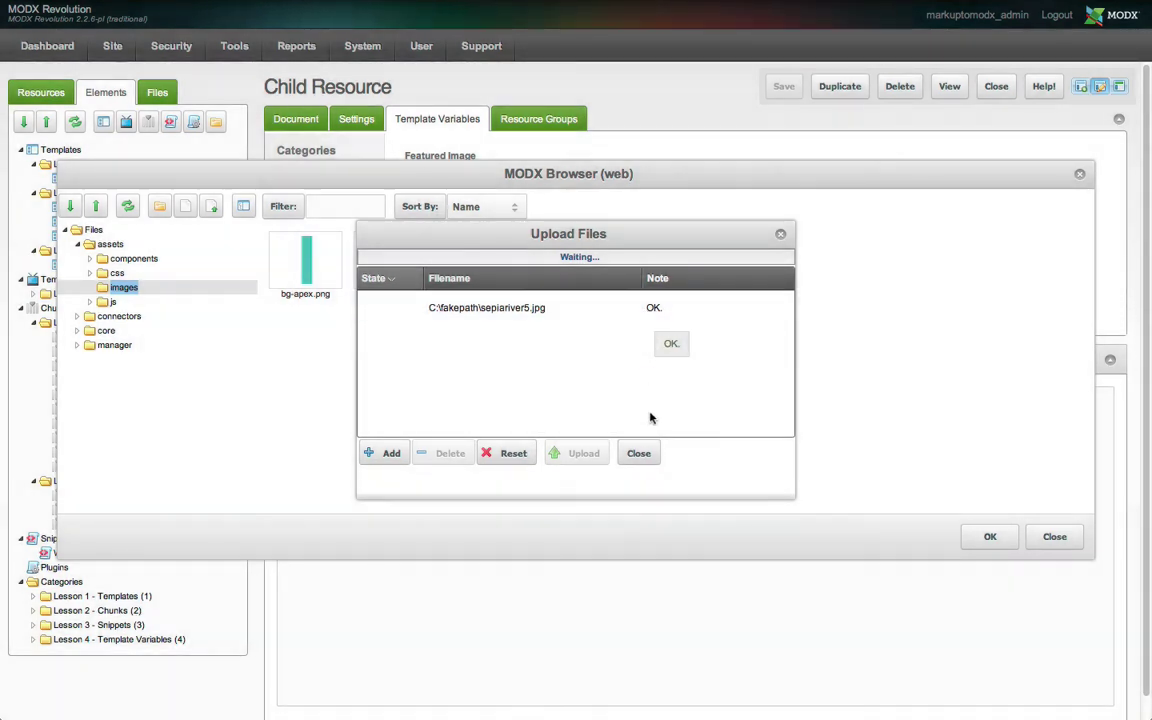
click(640, 454)
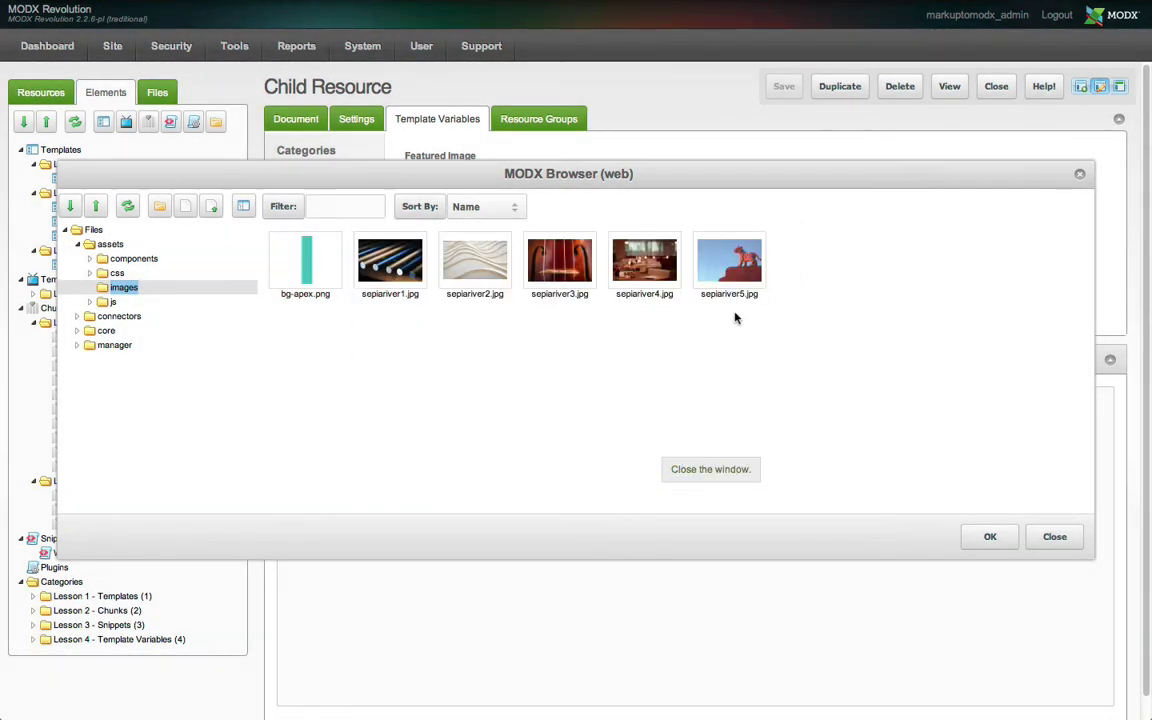
Set the Child Resource's Featured Image to sepiariver5.jpg, save, and reload the front-end page
click(729, 262)
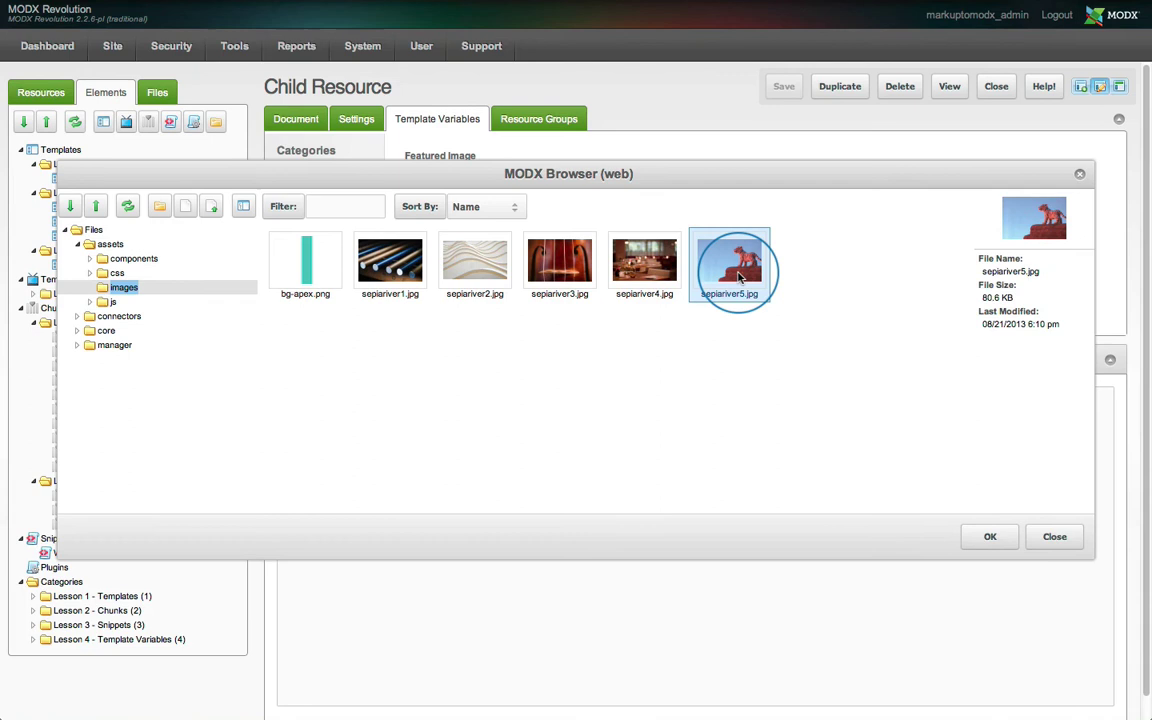
click(987, 538)
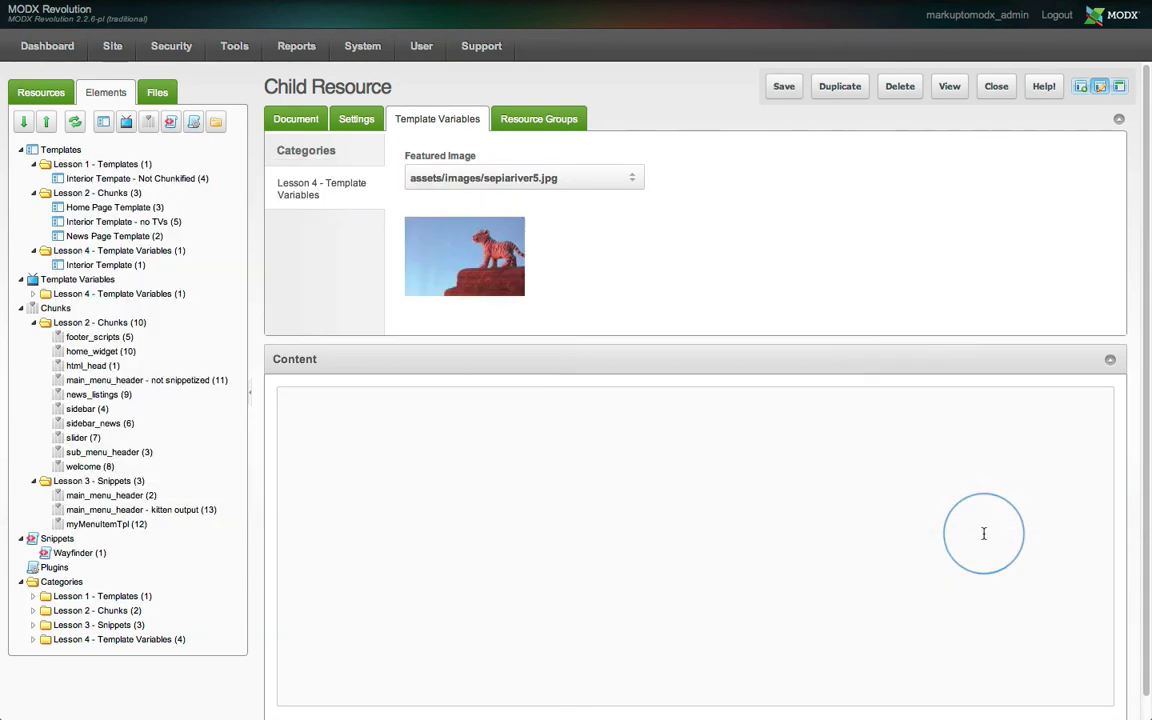
click(471, 177)
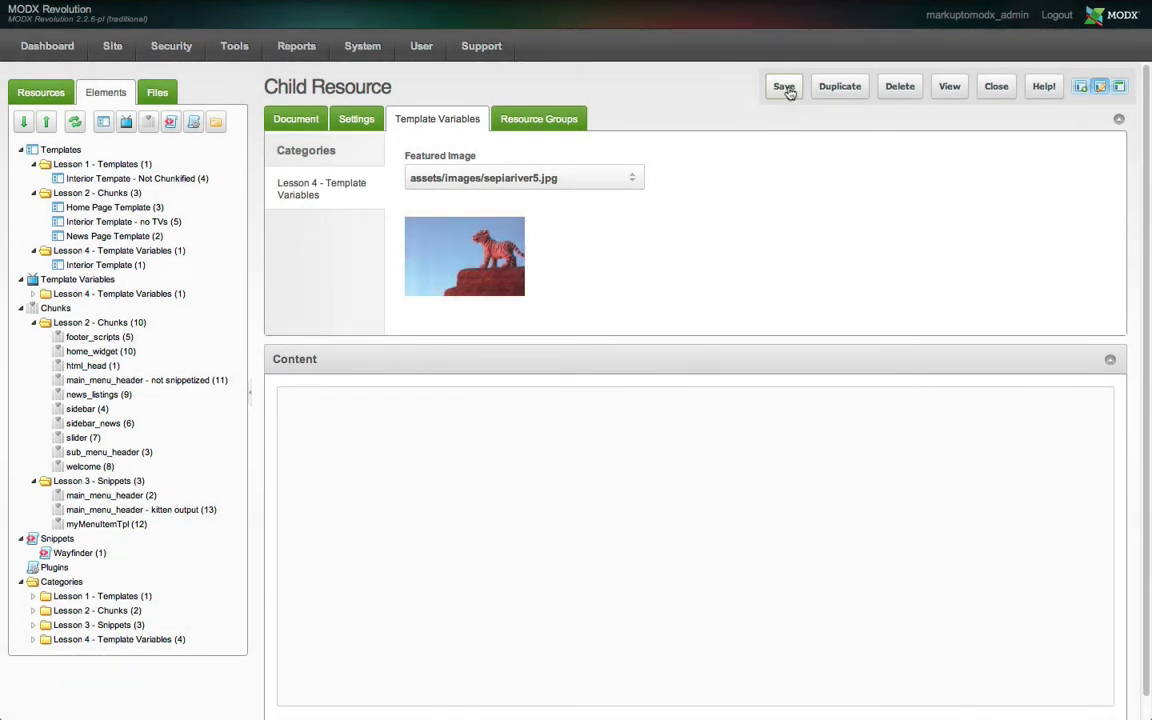
click(784, 86)
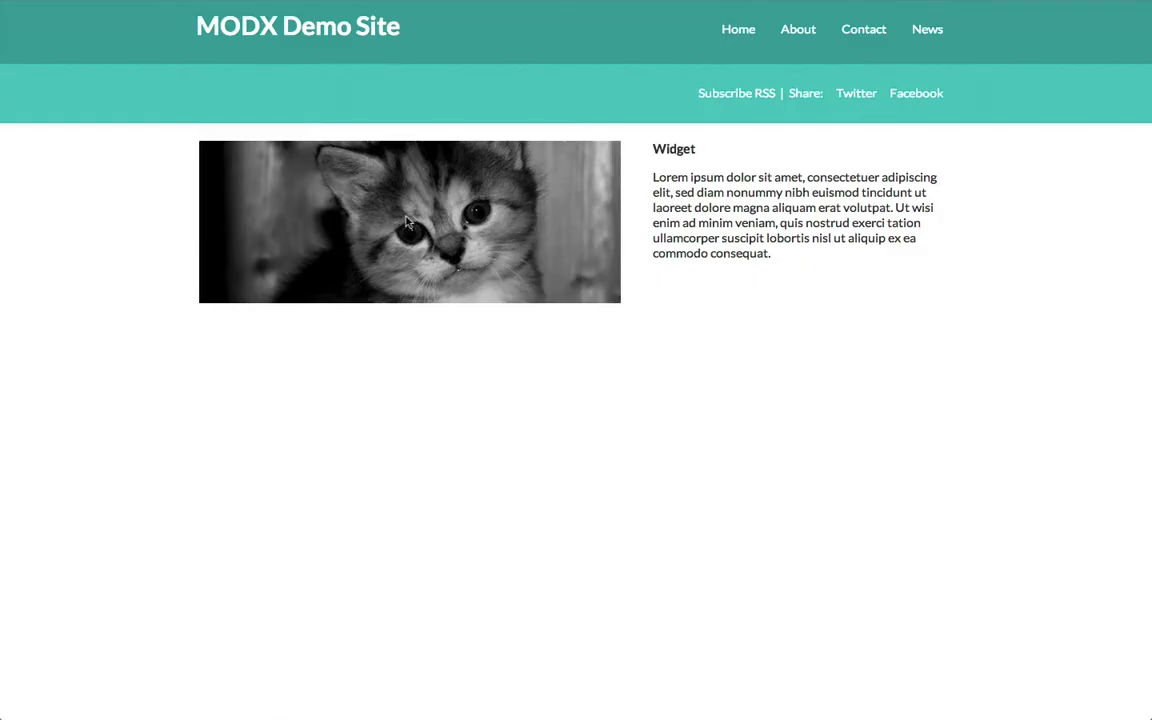
key(super+r)
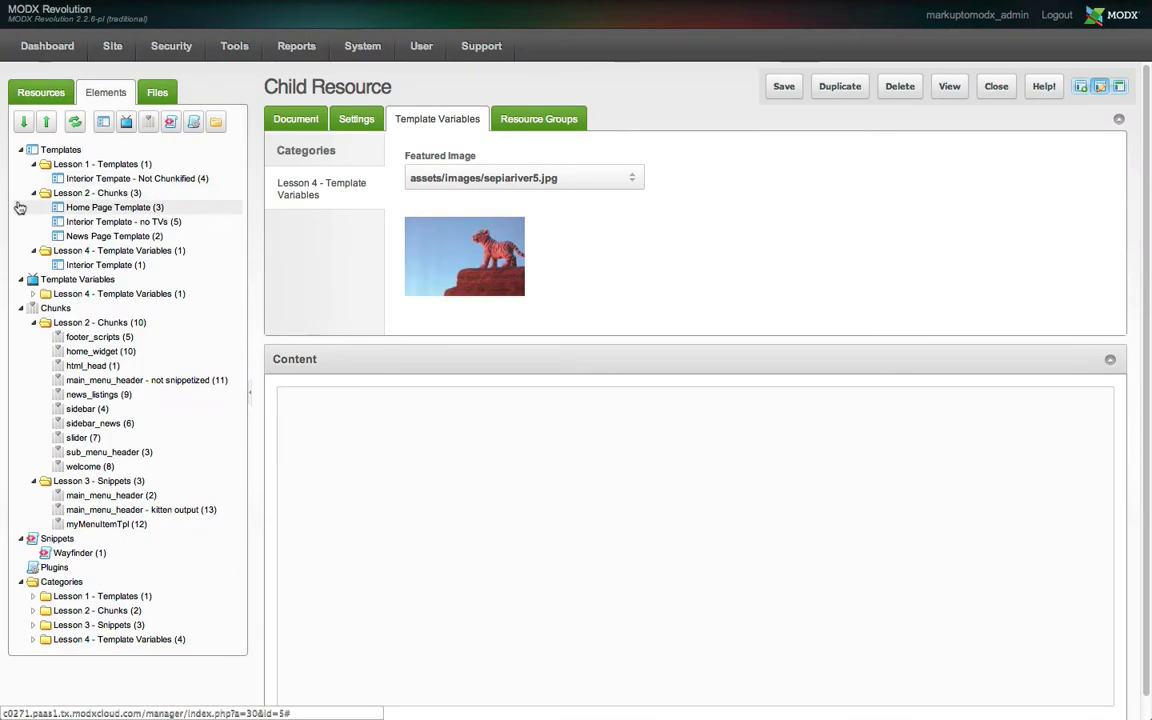
Delete the About resource's Featured Image path, save it, and reload the front end
click(41, 95)
click(80, 211)
click(395, 261)
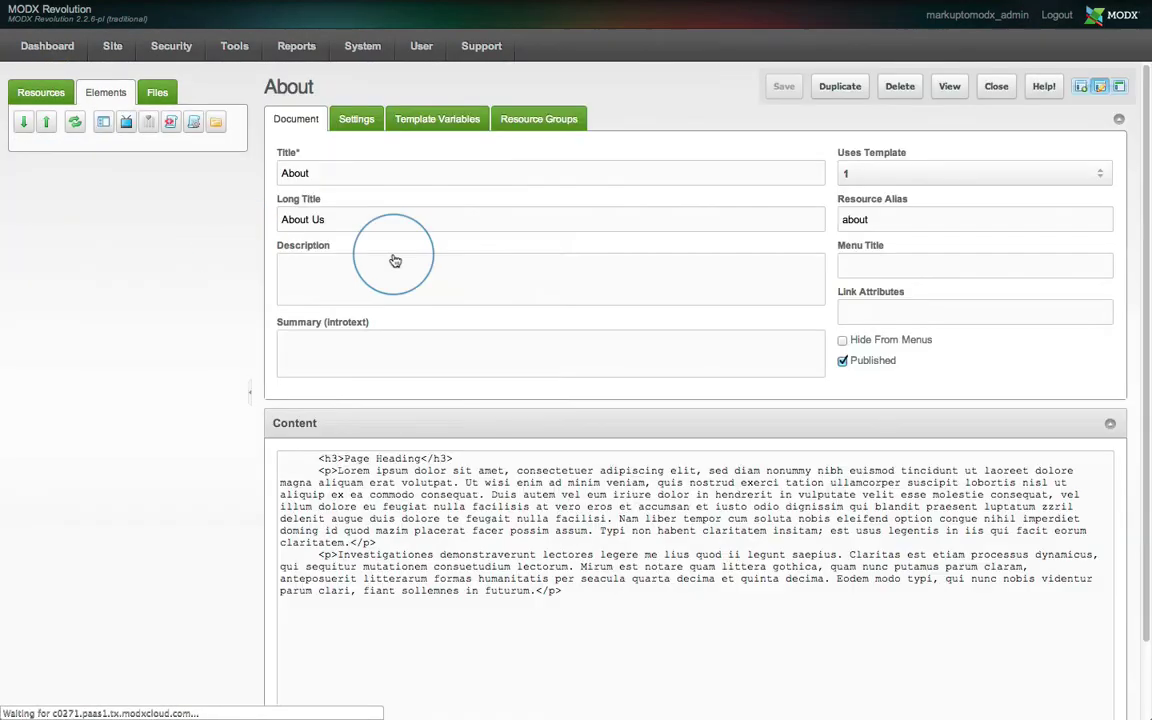
click(430, 119)
triple_click(480, 176)
key(BackSpace)
click(784, 90)
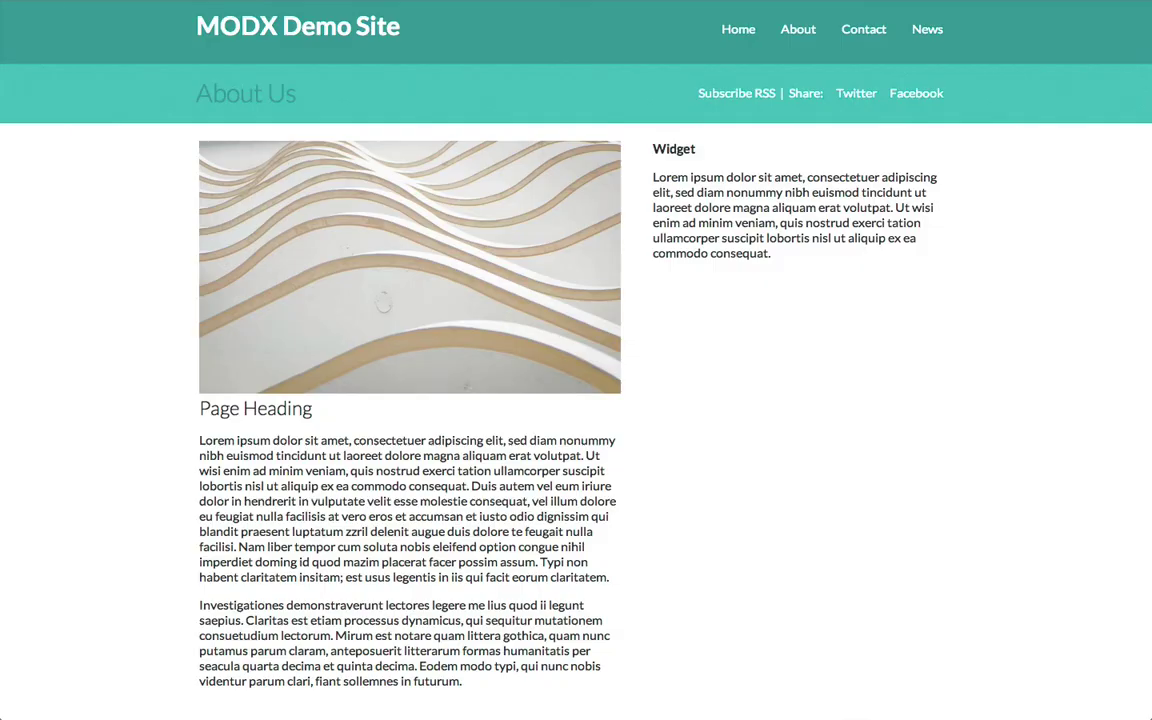
key(ctrl+r)
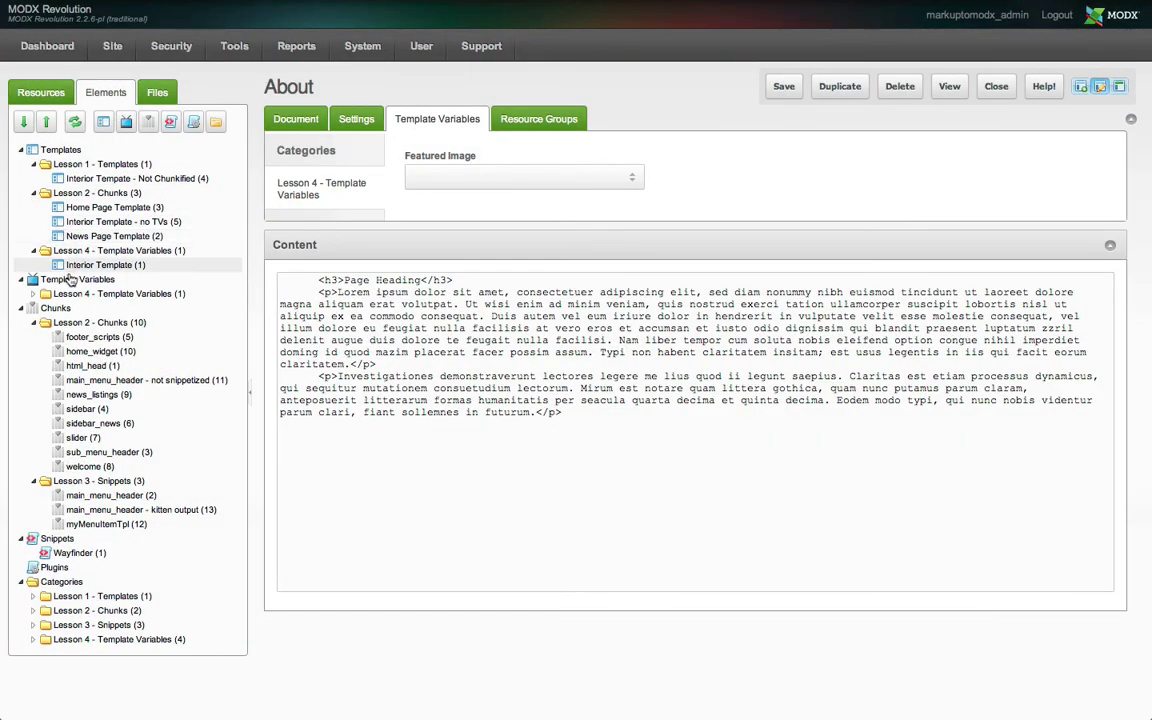
Create a new template variable and browse its Input Type list, keeping Text
right_click(69, 281)
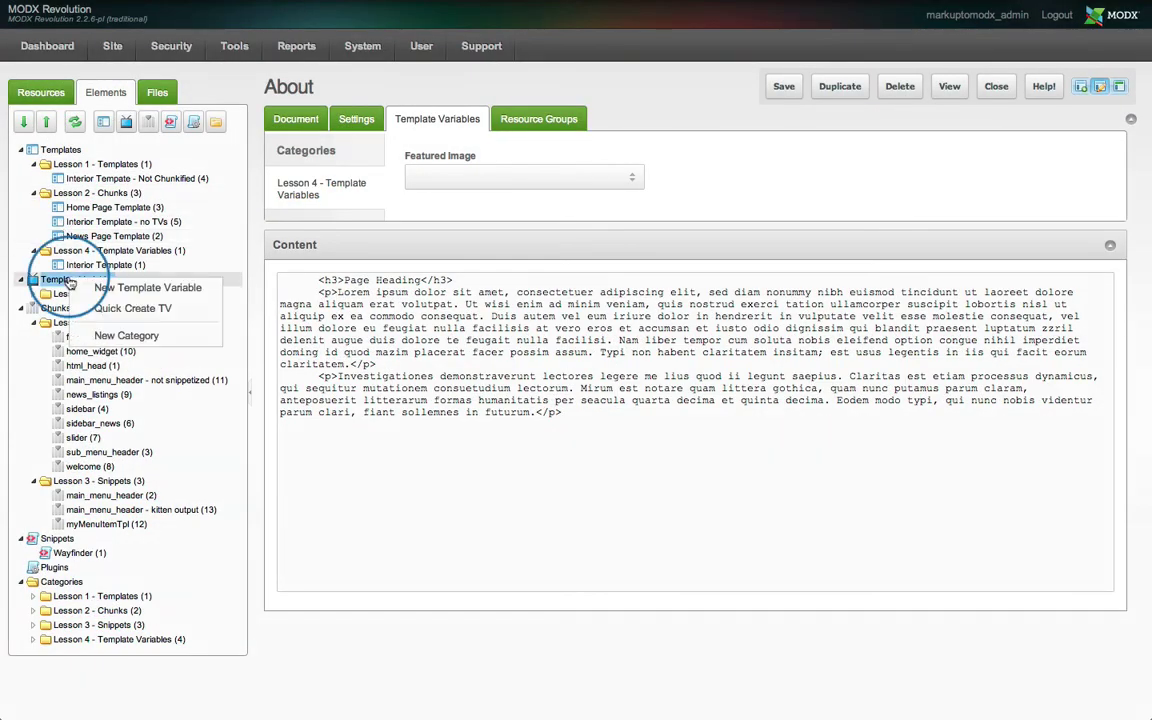
click(145, 289)
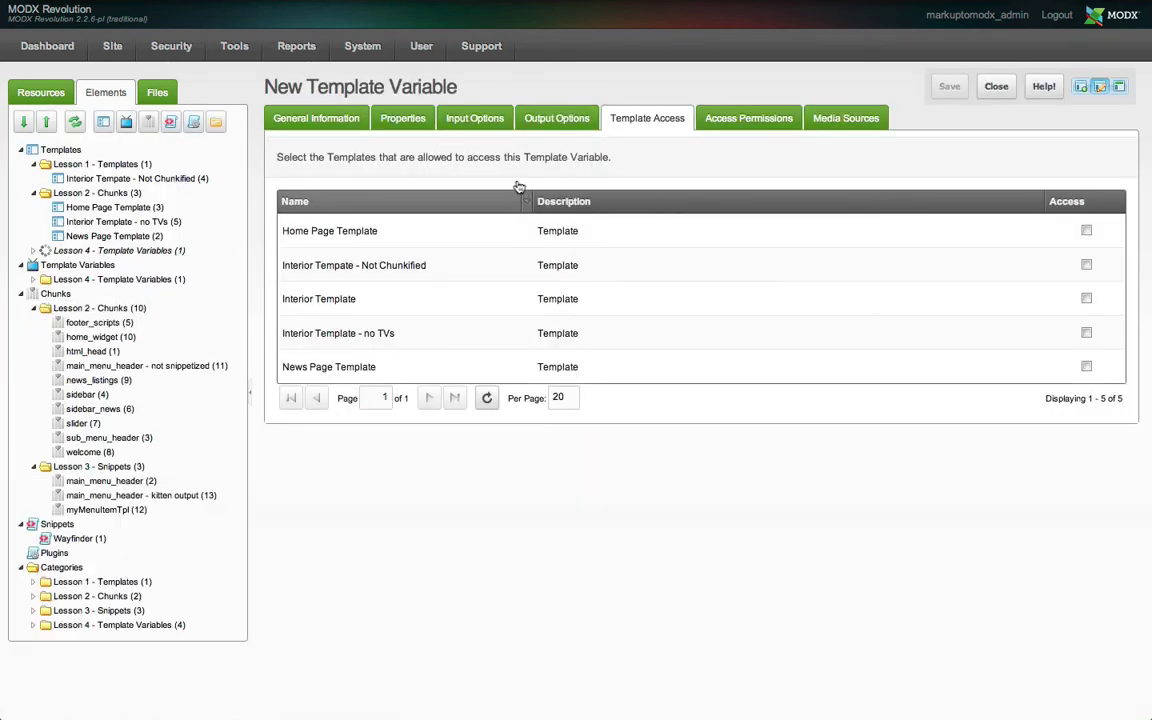
click(478, 120)
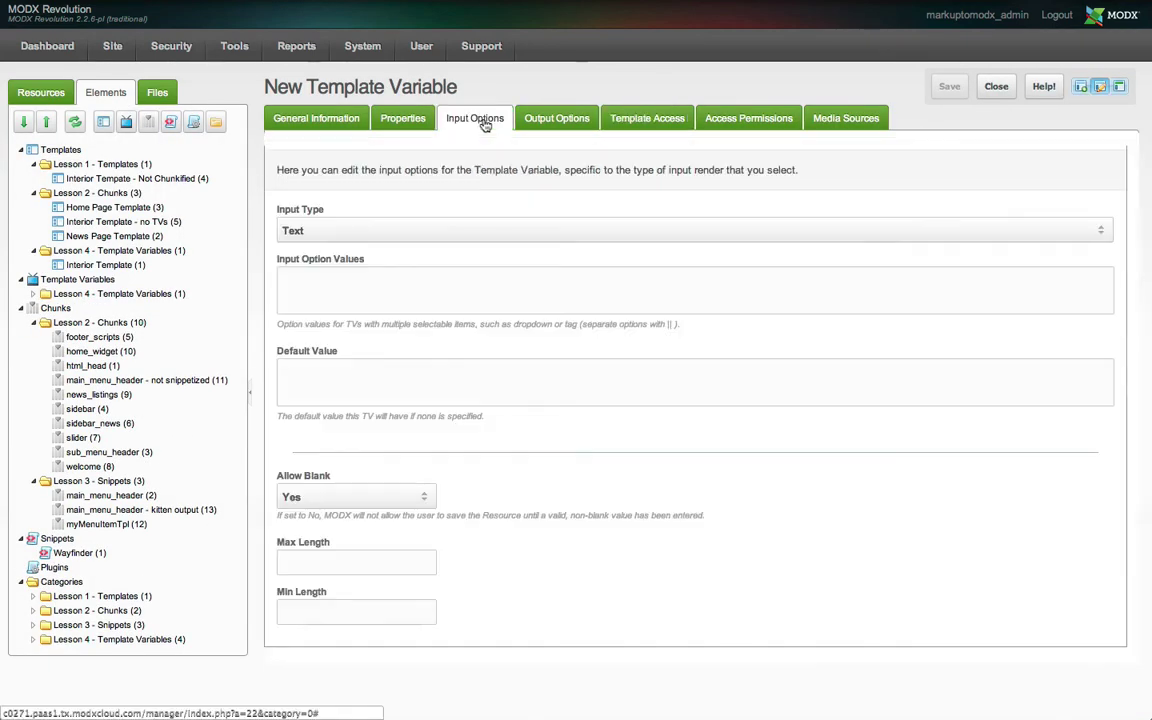
click(375, 234)
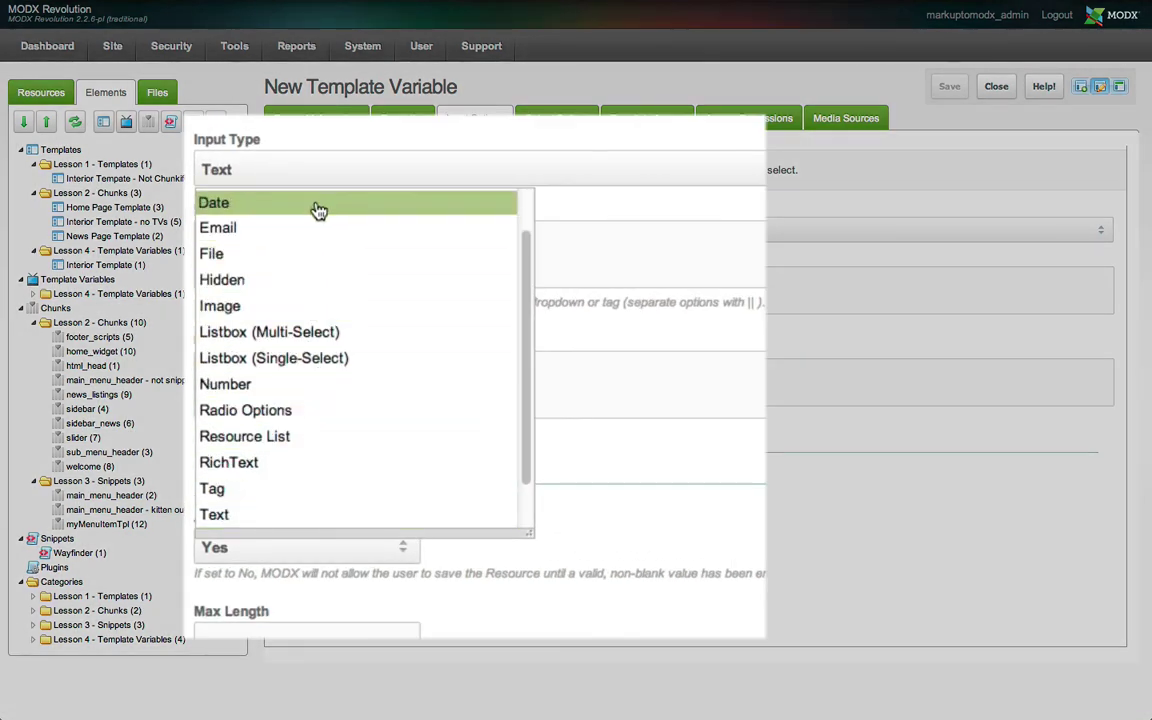
scroll(348, 395, down, 1)
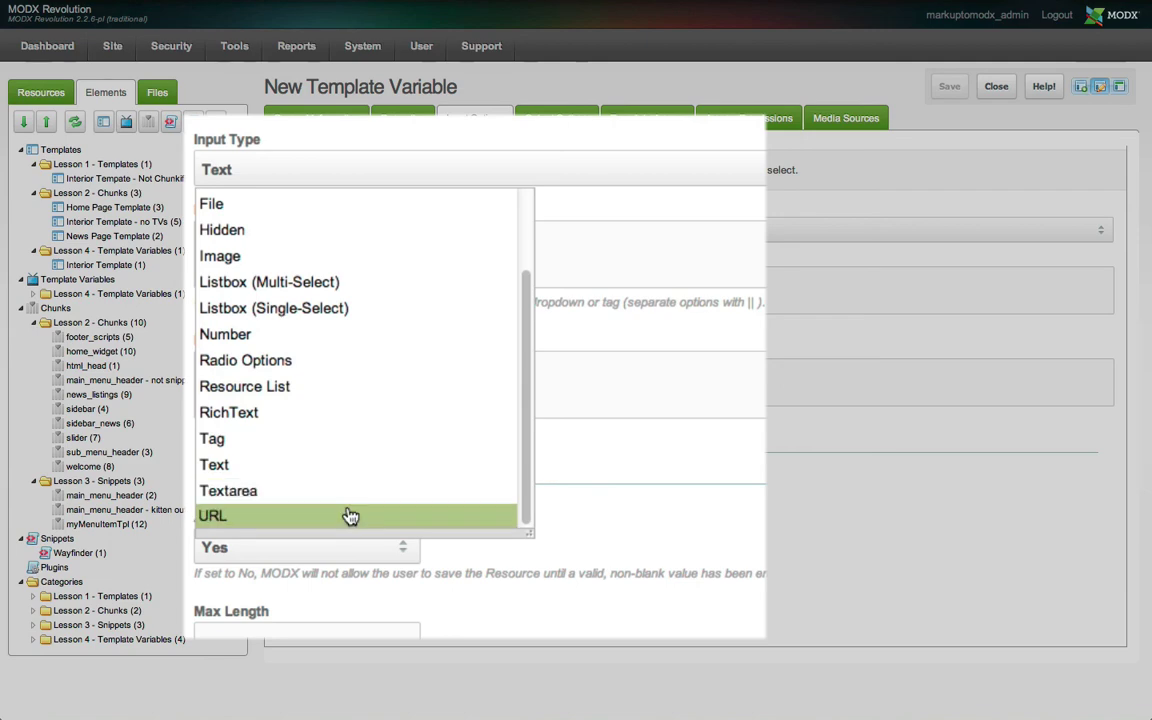
scroll(330, 400, up, 3)
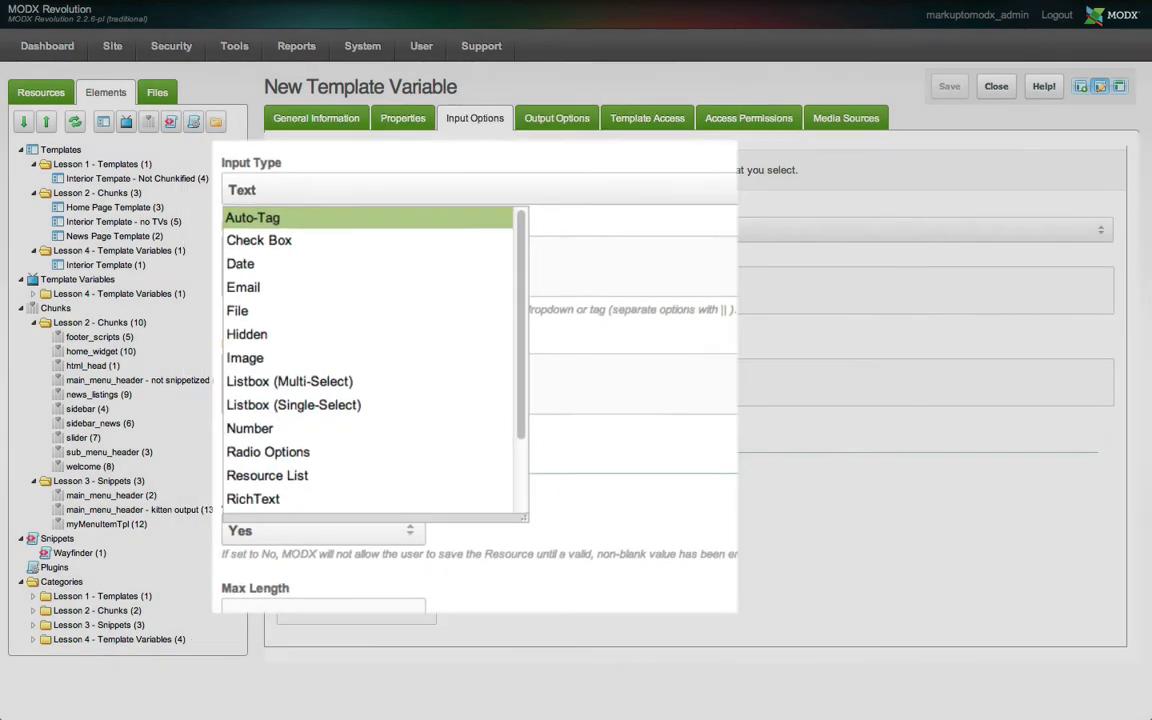
click(557, 137)
Browse the new variable's Output Type list, leaving it at Default
click(557, 120)
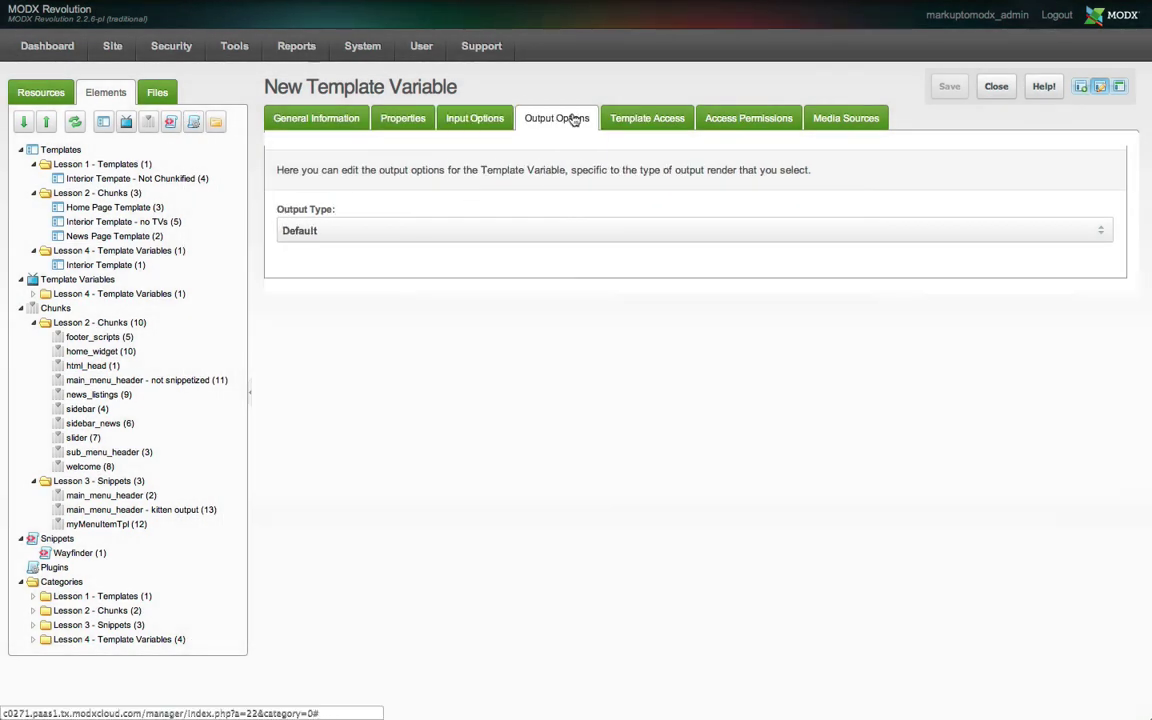
click(424, 226)
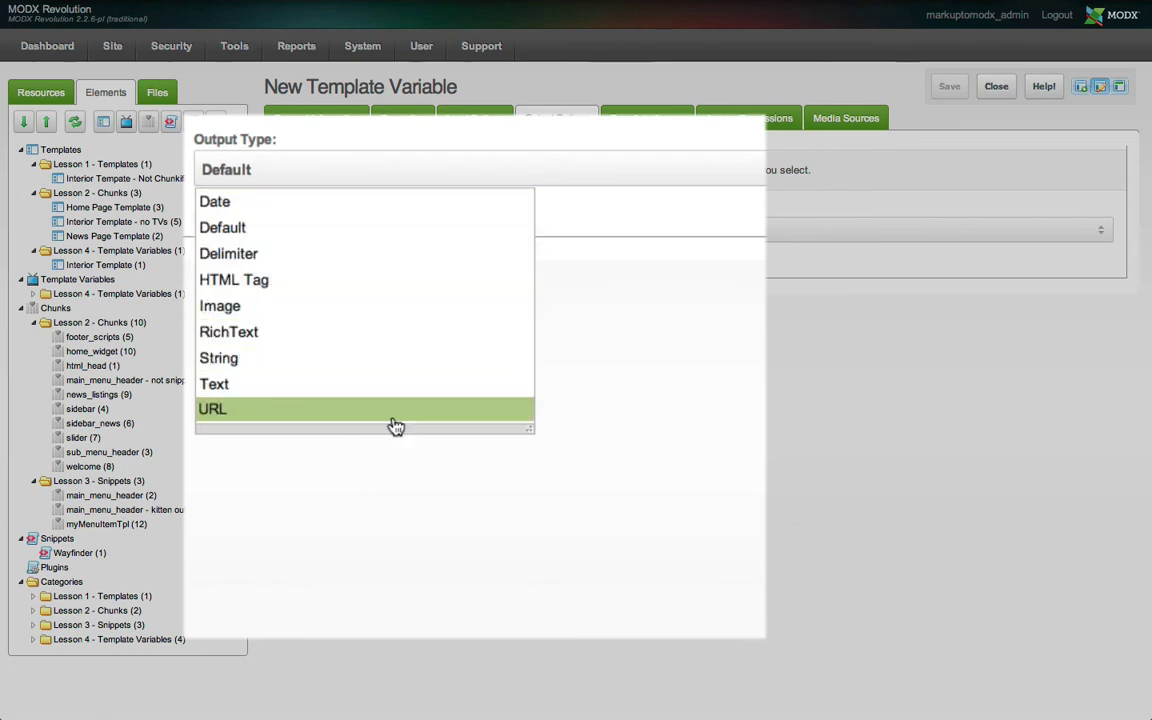
key(Escape)
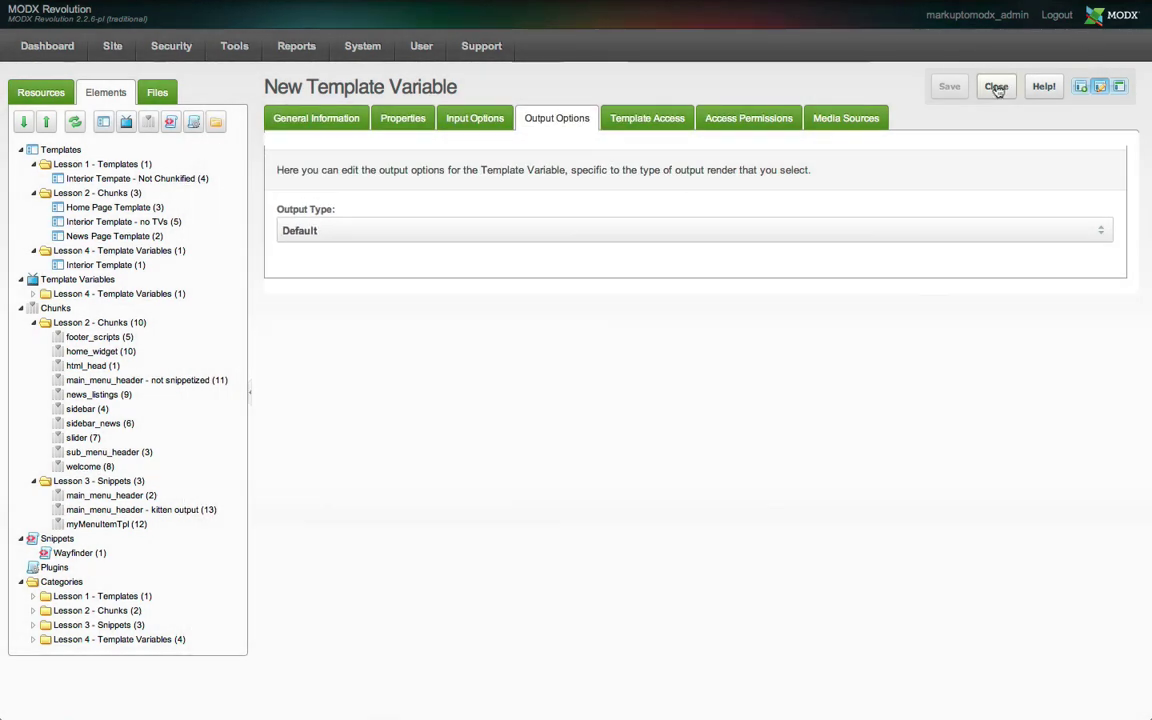